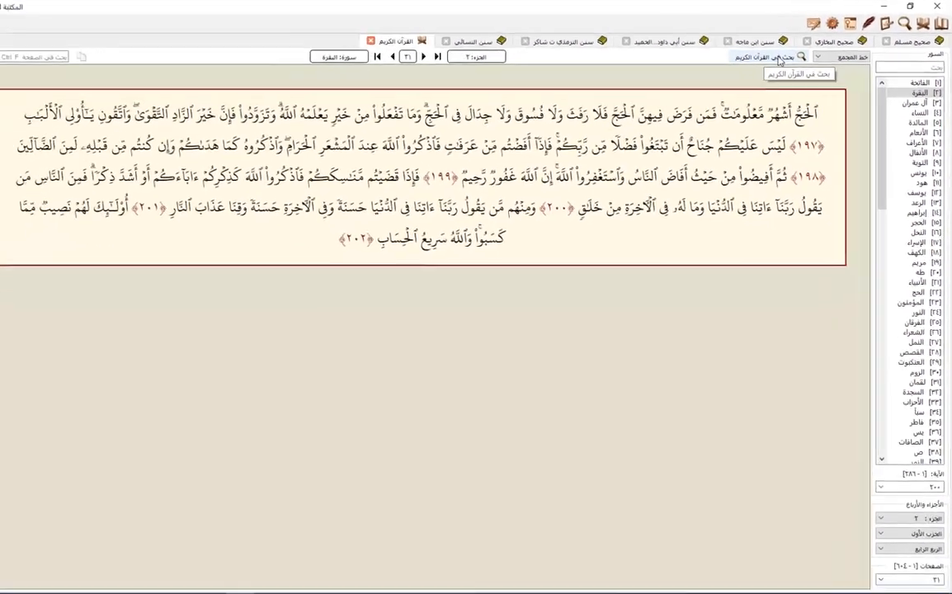
# Search the Quran for the word الله using the condition that requires all phrases
pyautogui.click(778, 58)
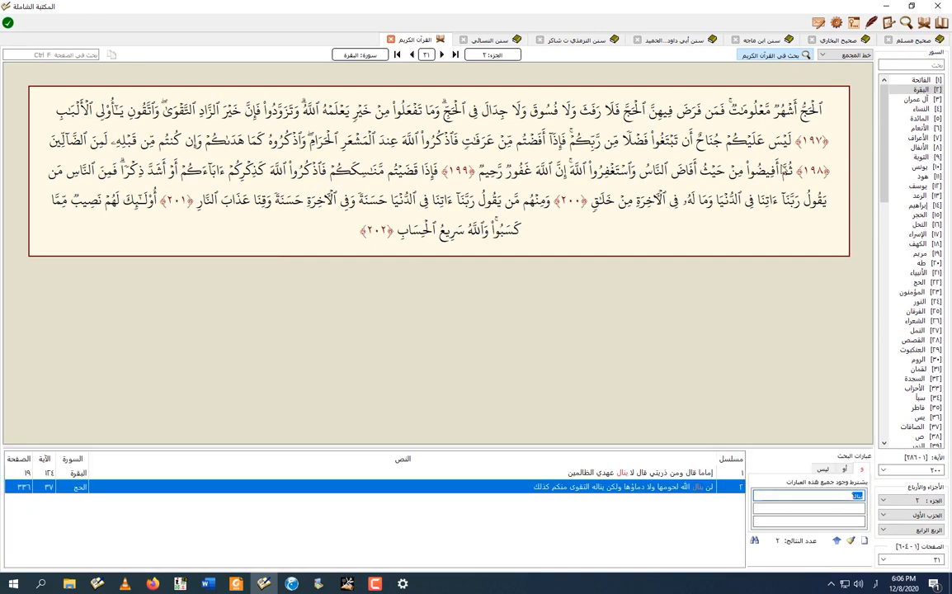
pyautogui.click(772, 56)
pyautogui.click(773, 57)
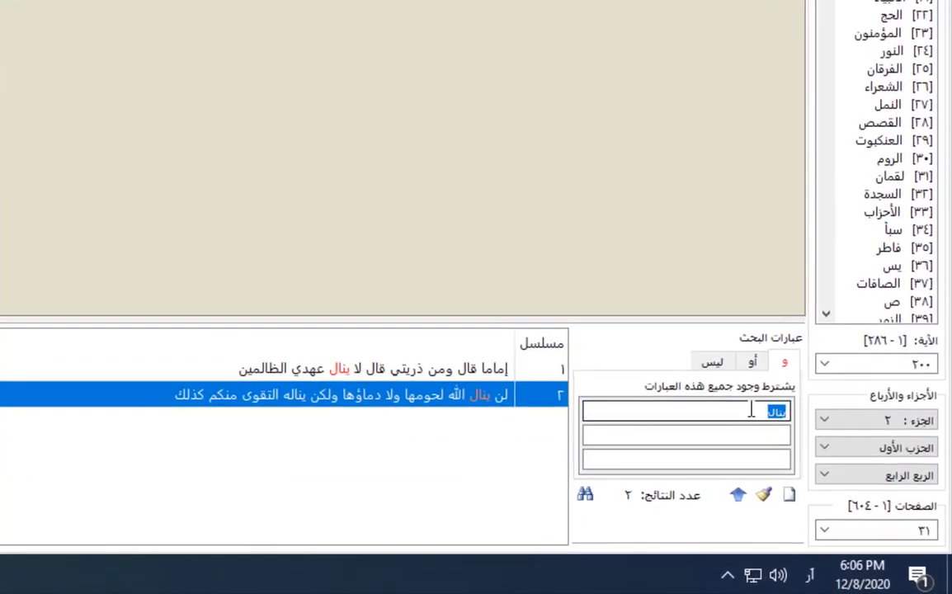
pyautogui.write('ال')
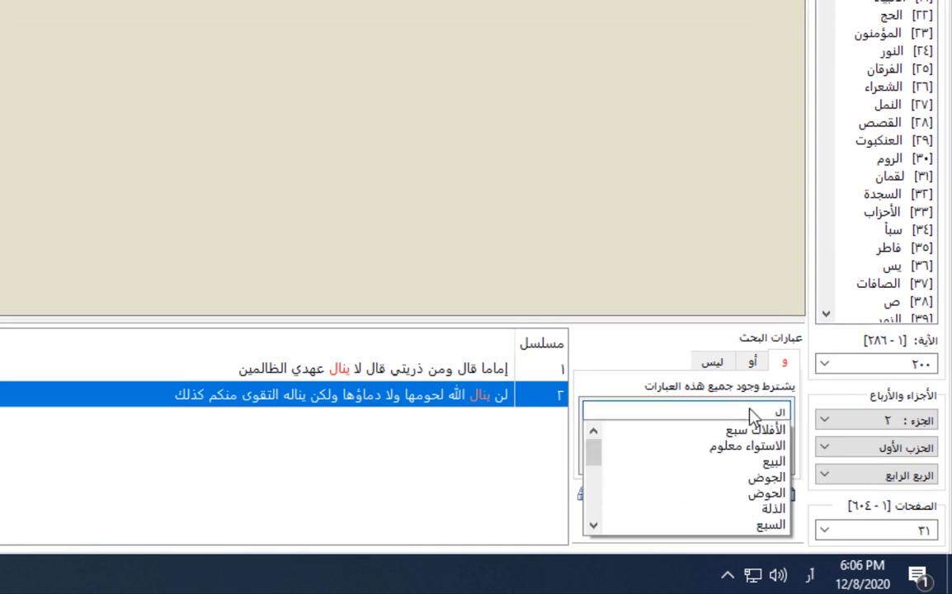
pyautogui.write('له')
pyautogui.press('BackSpace')
pyautogui.press('BackSpace')
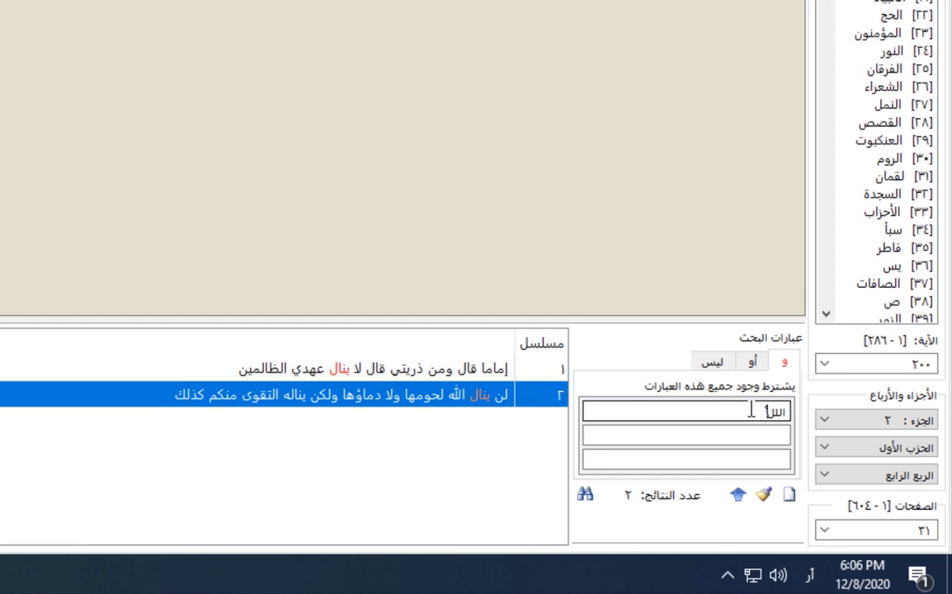
pyautogui.write('ه')
pyautogui.click(750, 412)
pyautogui.click(585, 493)
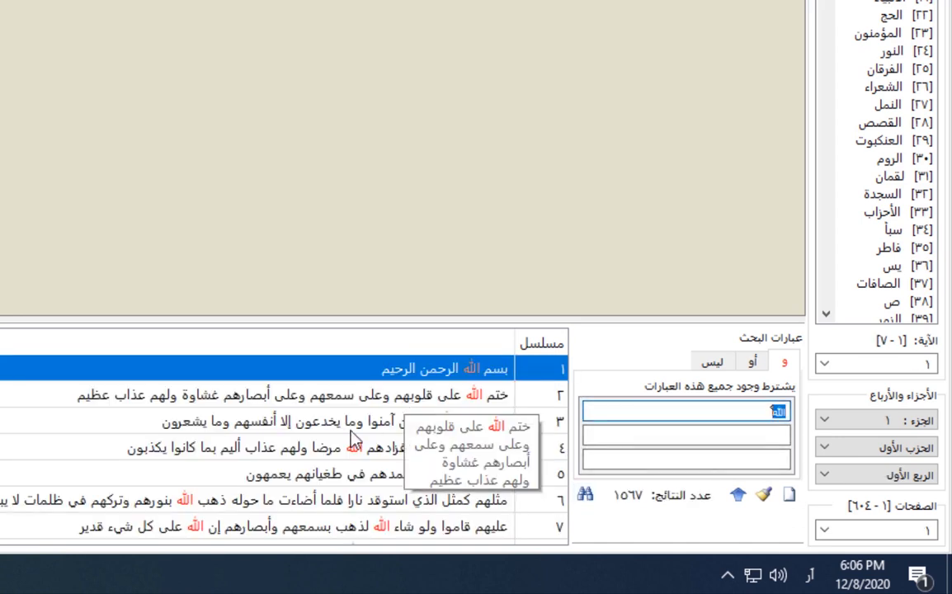
# View the third, fourth and fifth search results in the Quran text, and show the أو and ليس search conditions
pyautogui.scroll(-4, 343, 437)
pyautogui.scroll(4, 343, 437)
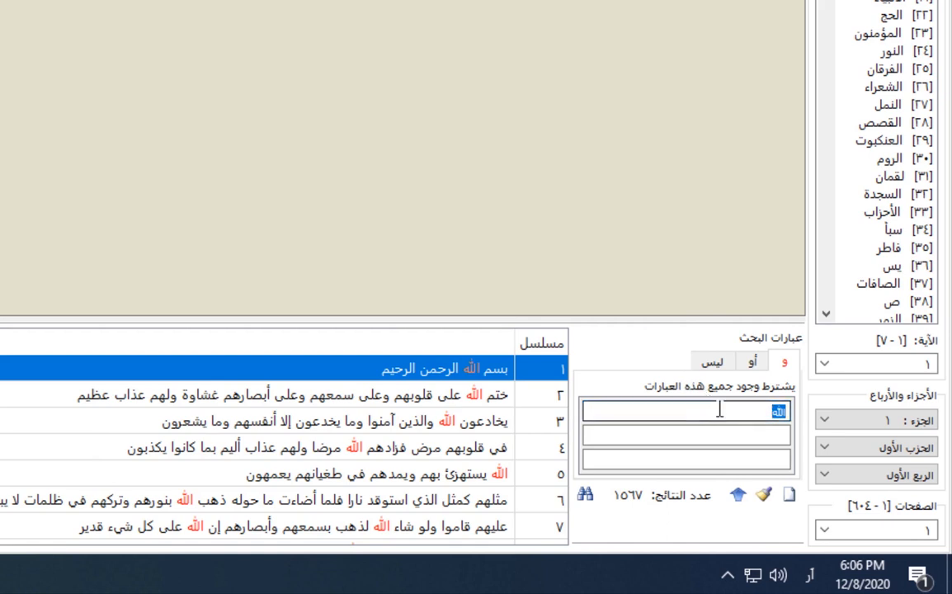
pyautogui.click(177, 421)
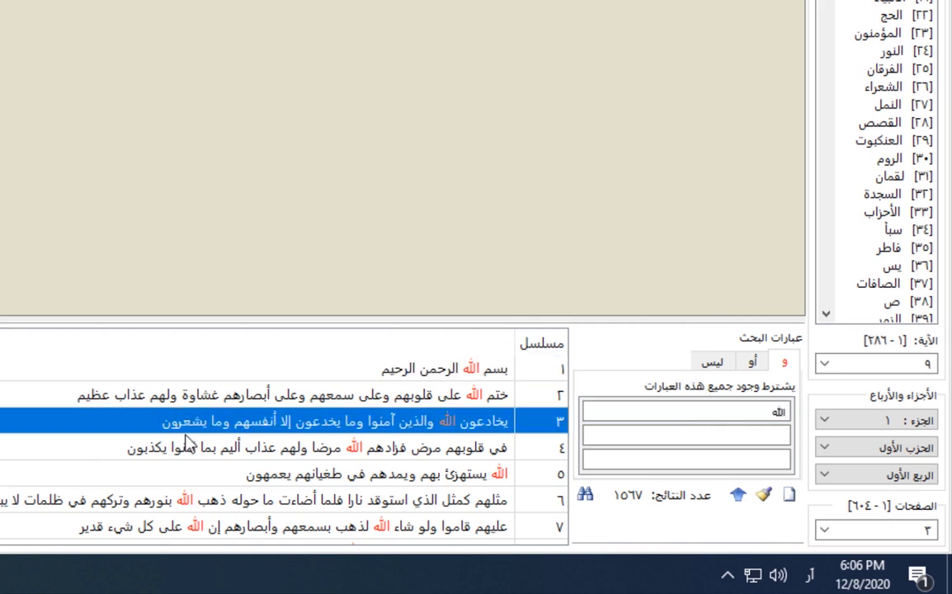
pyautogui.click(187, 448)
pyautogui.click(188, 474)
pyautogui.scroll(-3, 128, 441)
pyautogui.scroll(3, 128, 440)
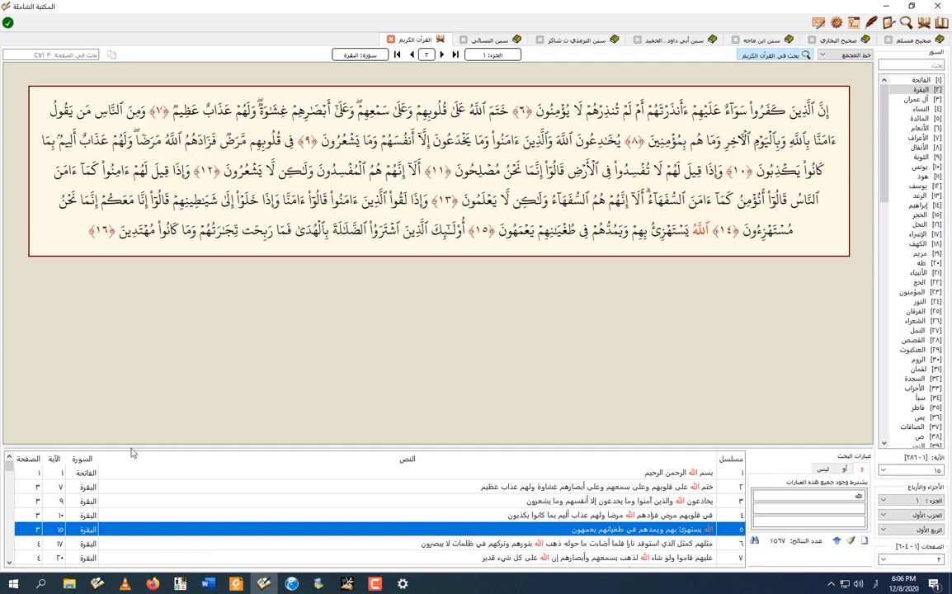
pyautogui.click(843, 471)
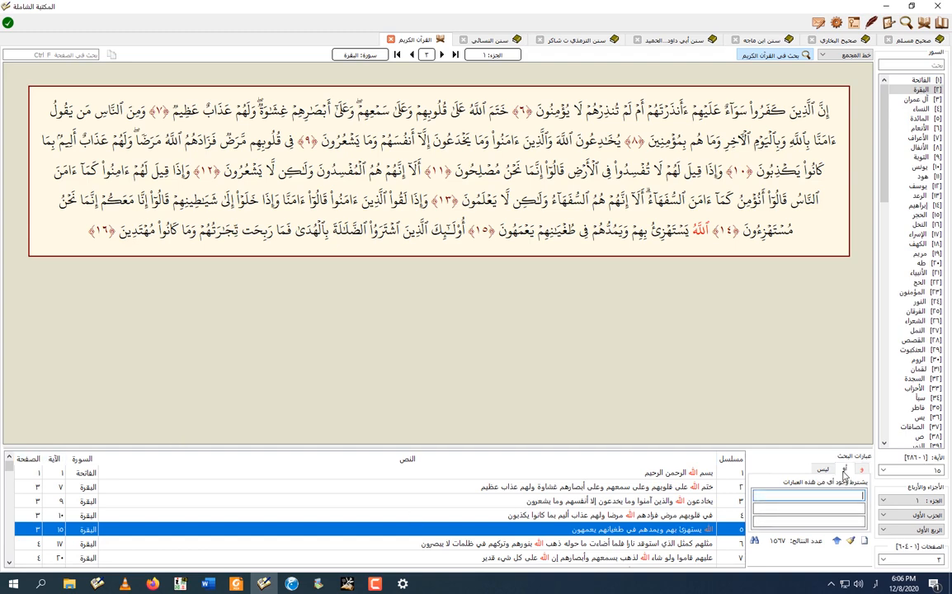
pyautogui.click(824, 470)
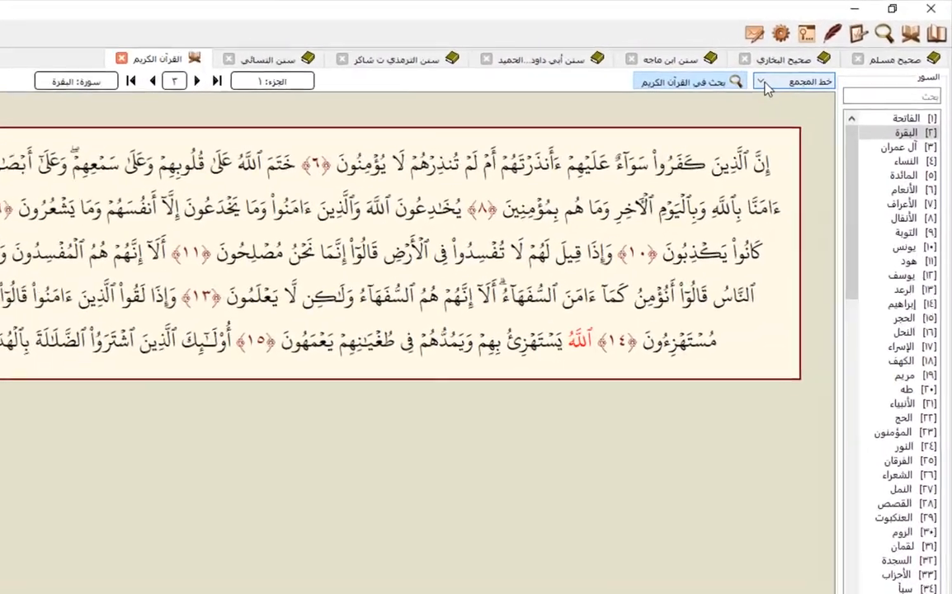
# Try the الخط الأميري and الرسم الإملائي scripts on the Quran text, and restore خط المجمع
pyautogui.click(750, 88)
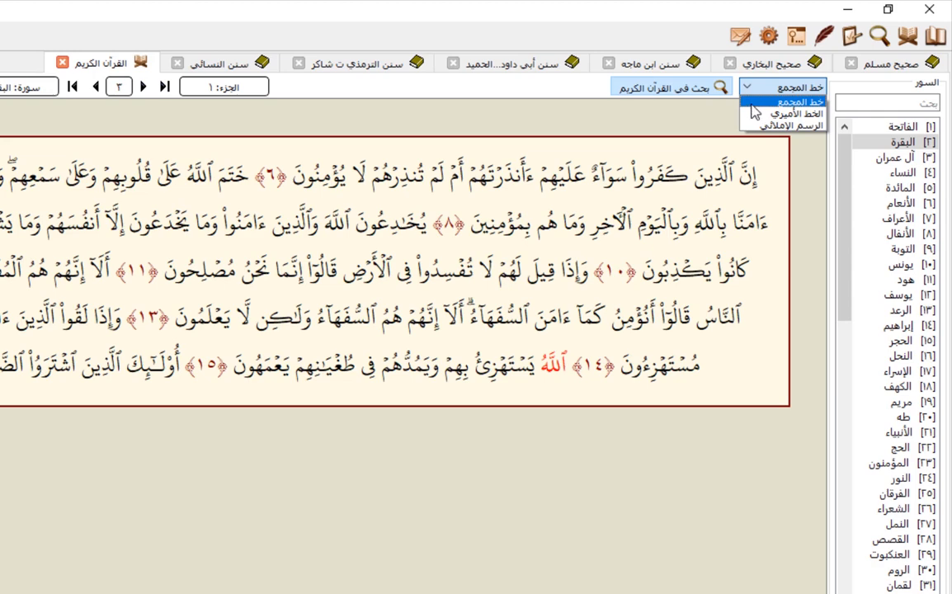
pyautogui.click(754, 114)
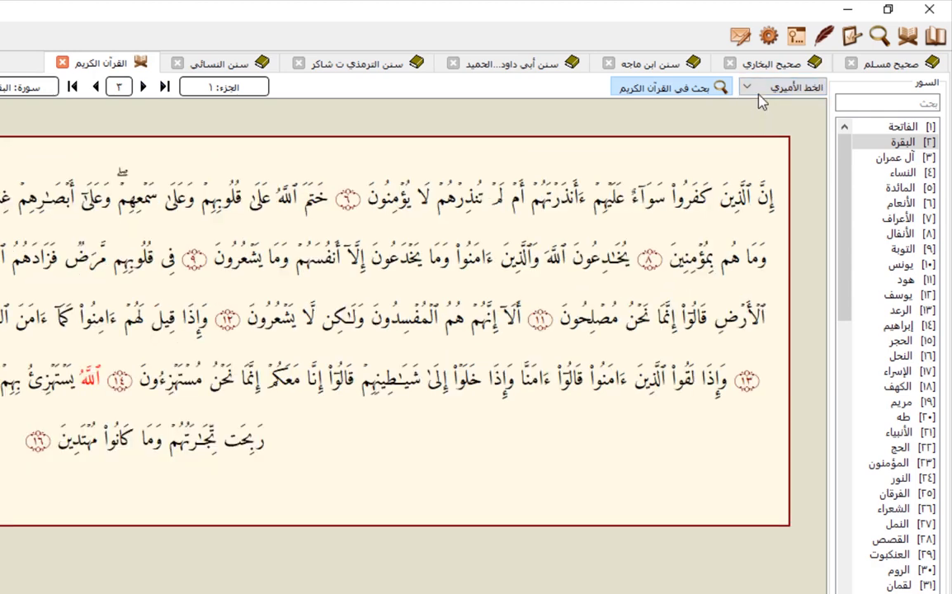
pyautogui.click(759, 93)
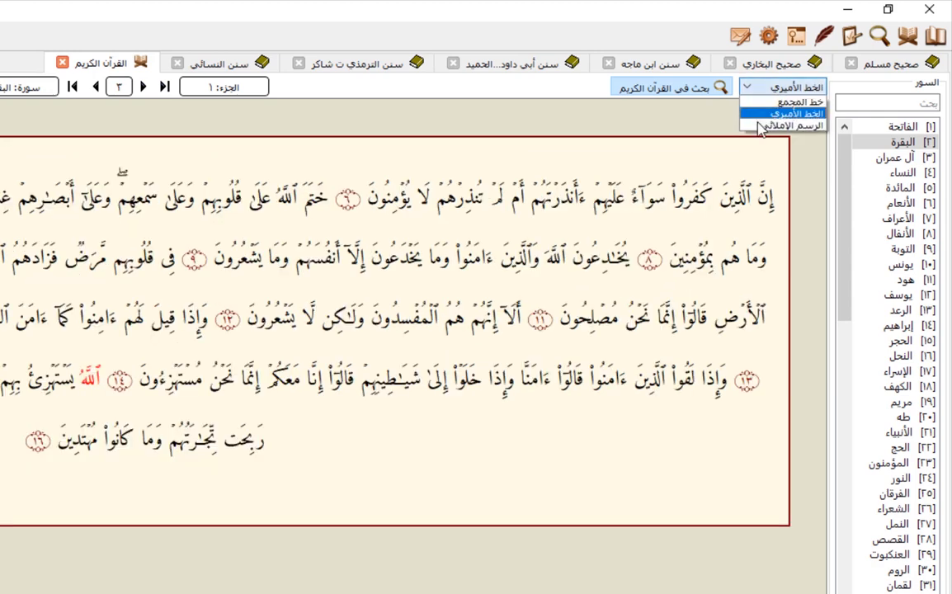
pyautogui.click(761, 122)
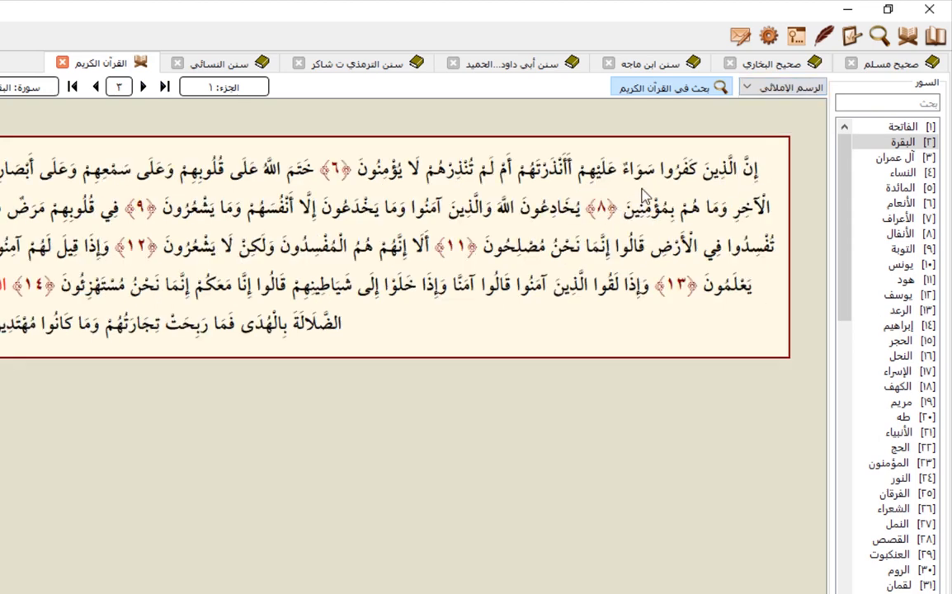
pyautogui.click(781, 93)
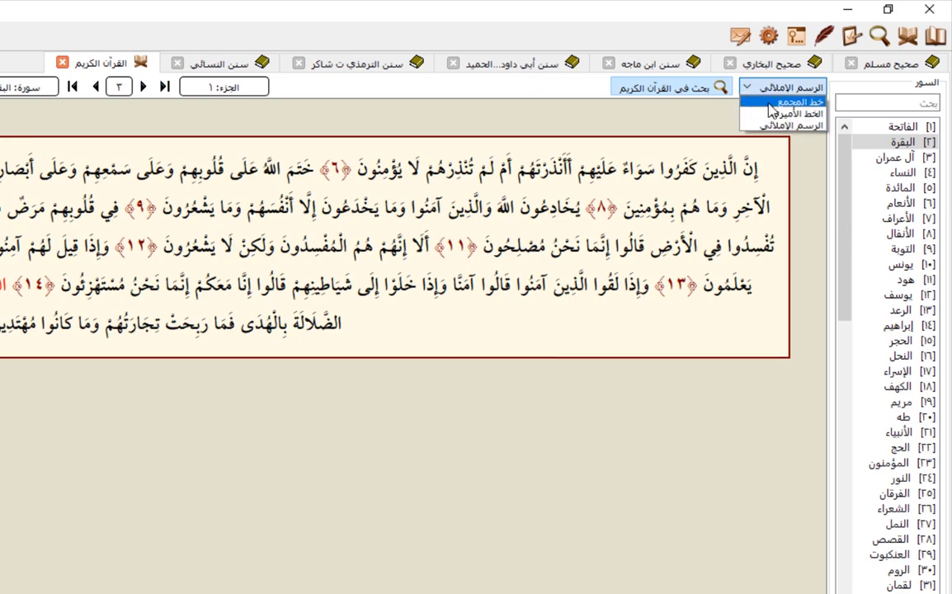
pyautogui.click(771, 101)
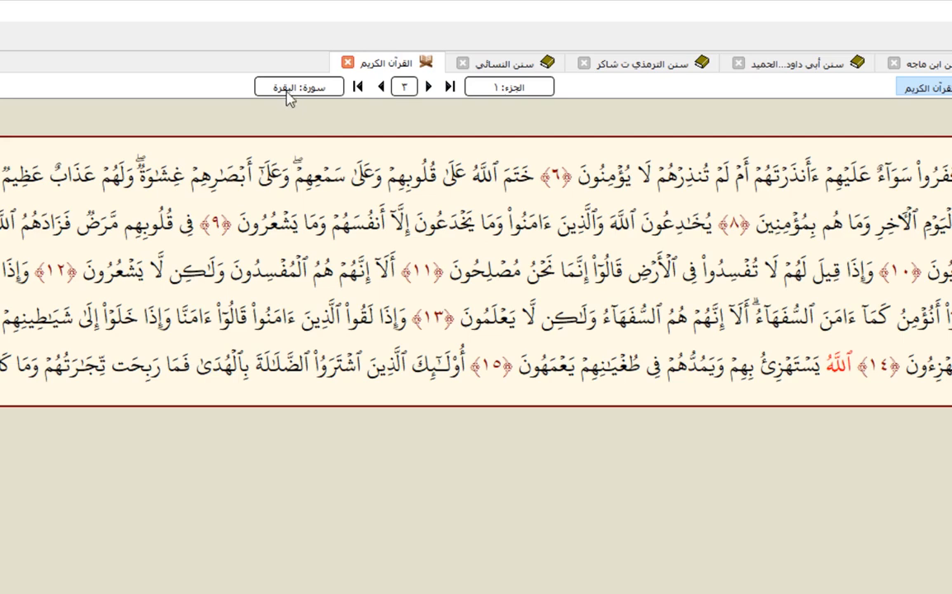
# Page through the Quran from the first page to the last, back to page 603 and forward to page 604
pyautogui.click(450, 87)
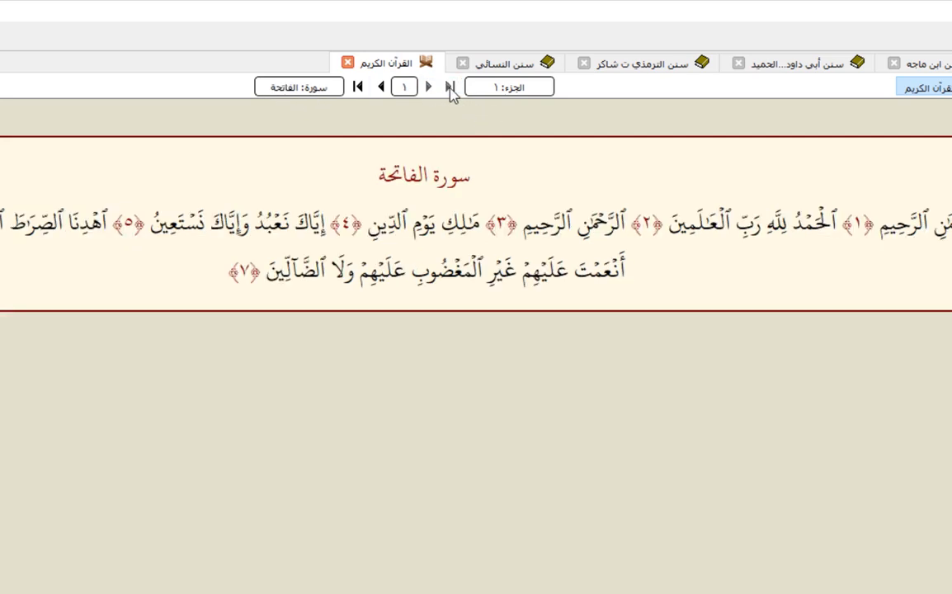
pyautogui.click(358, 86)
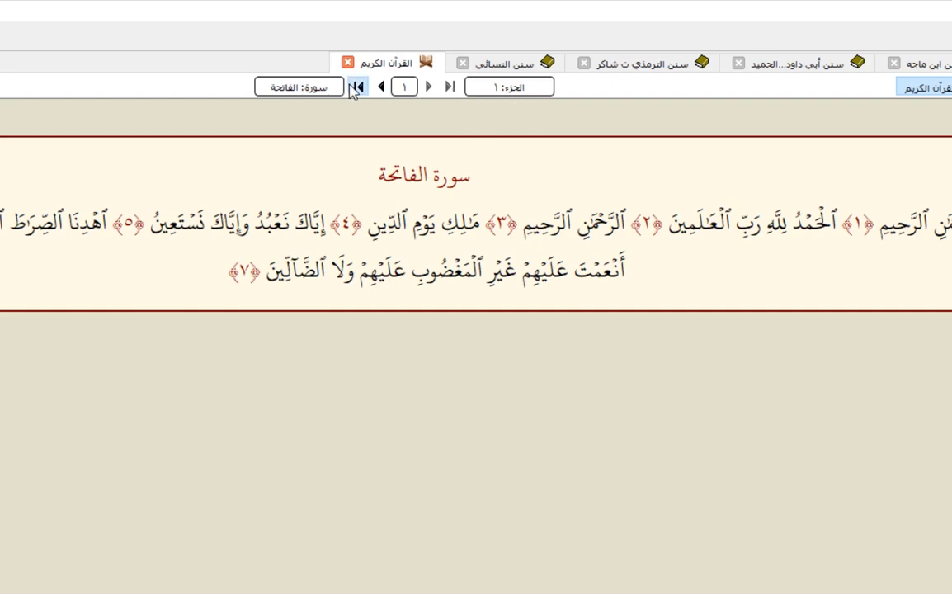
pyautogui.click(429, 89)
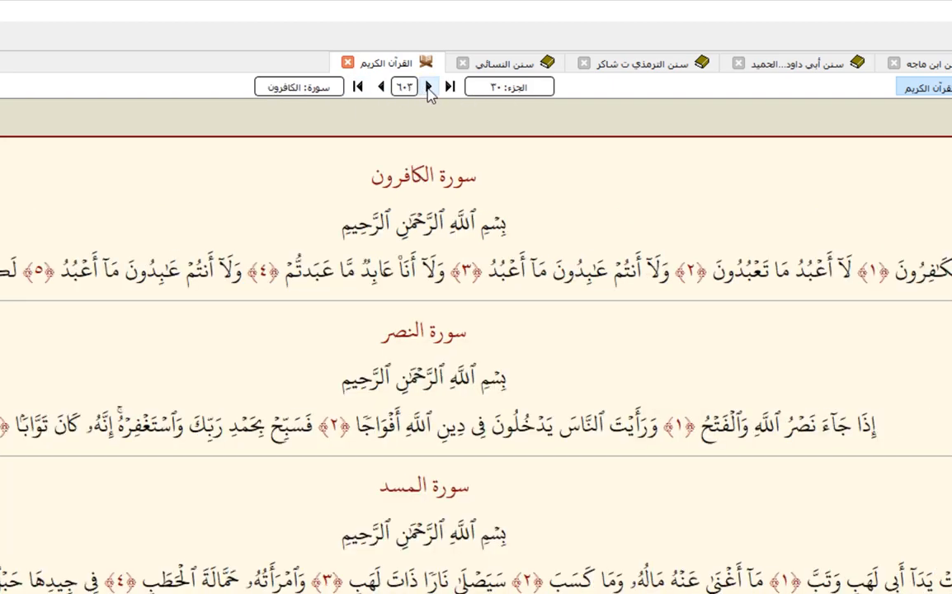
pyautogui.click(380, 87)
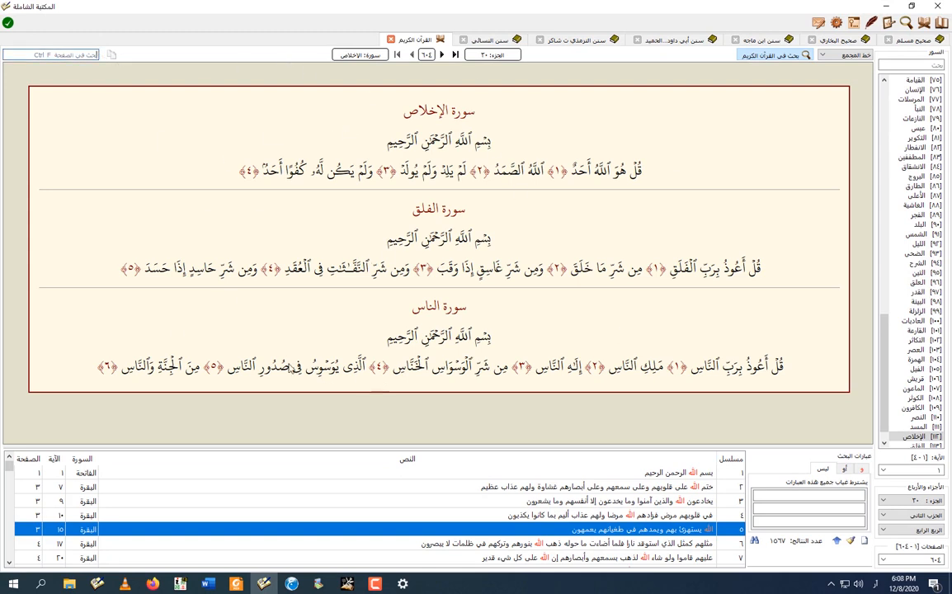
# Copy verses 1 to 4 of سورة الإخلاص into the blank Word document, and return to المكتبة الشاملة
pyautogui.click(51, 55)
pyautogui.moveTo(238, 169); pyautogui.dragTo(644, 170)
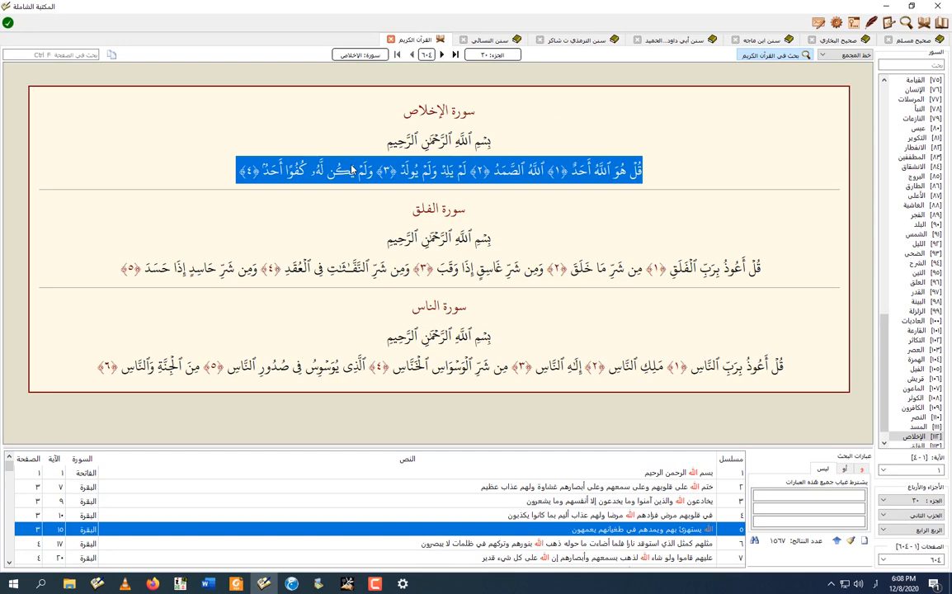
pyautogui.hotkey('alt', 'Tab')
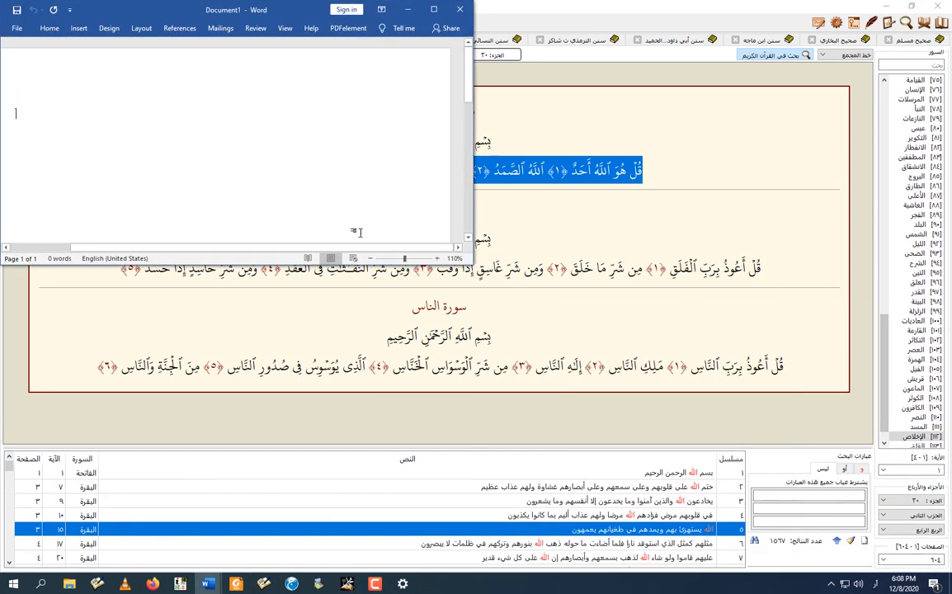
pyautogui.hotkey('ctrl', 'v')
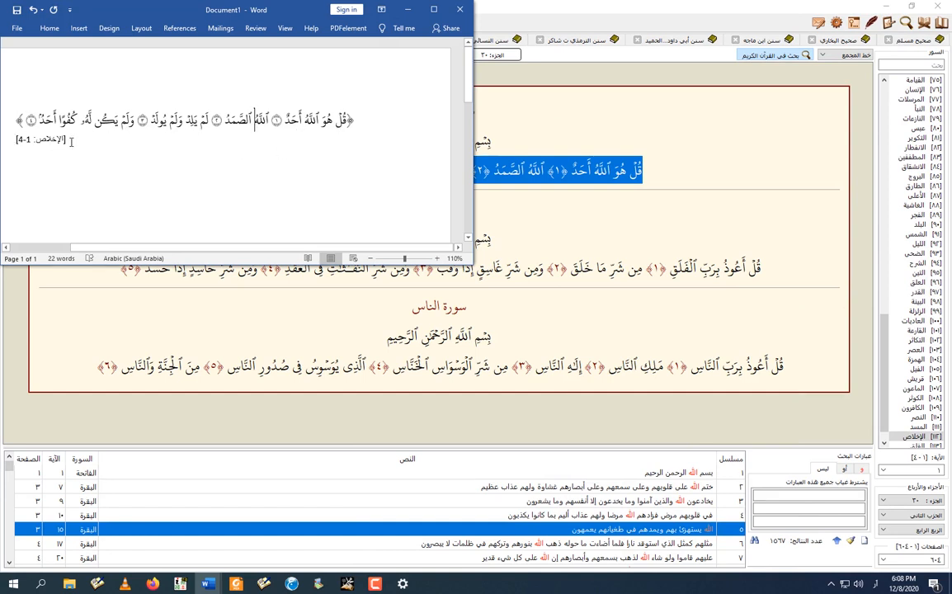
pyautogui.hotkey('ctrl', 'v')
pyautogui.click(407, 9)
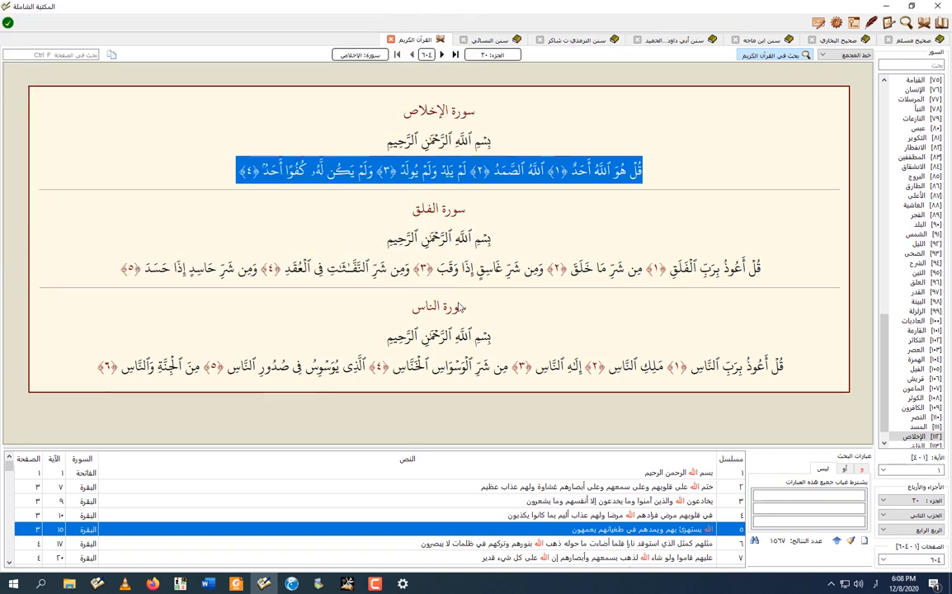
pyautogui.click(417, 169)
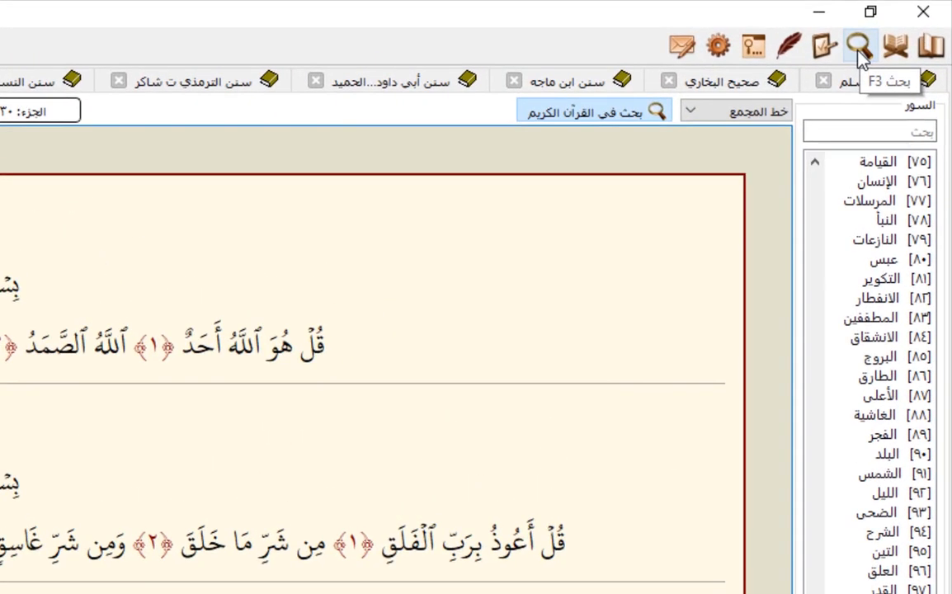
# Open the library-wide search and limit it to المتن by excluding الحواشي, التعليقات and العناوين
pyautogui.click(859, 47)
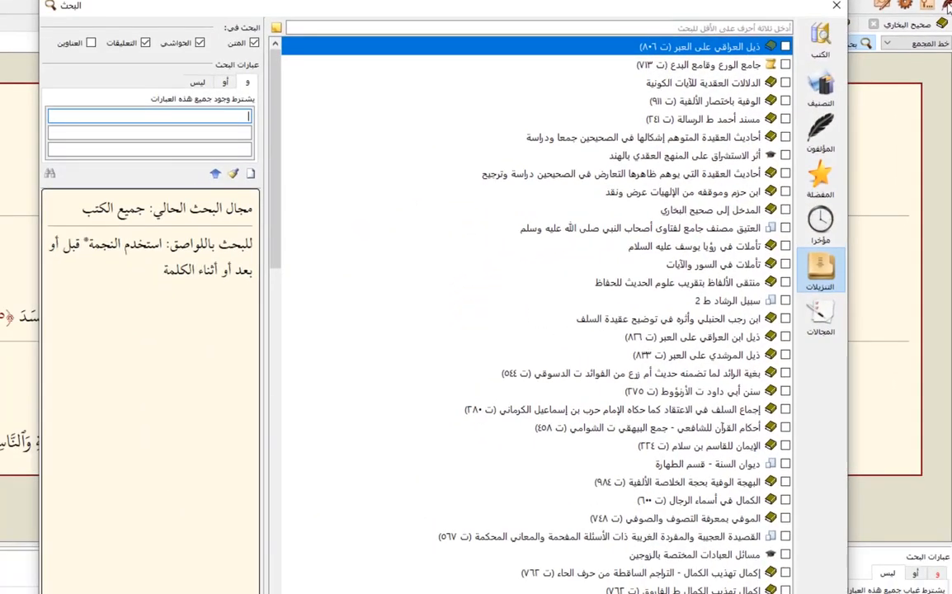
pyautogui.press('Escape')
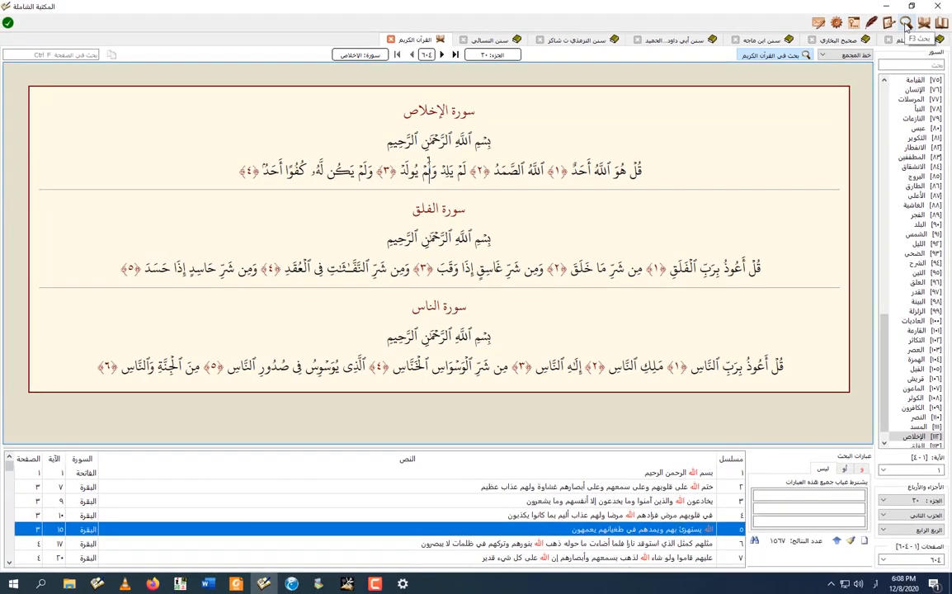
pyautogui.click(906, 26)
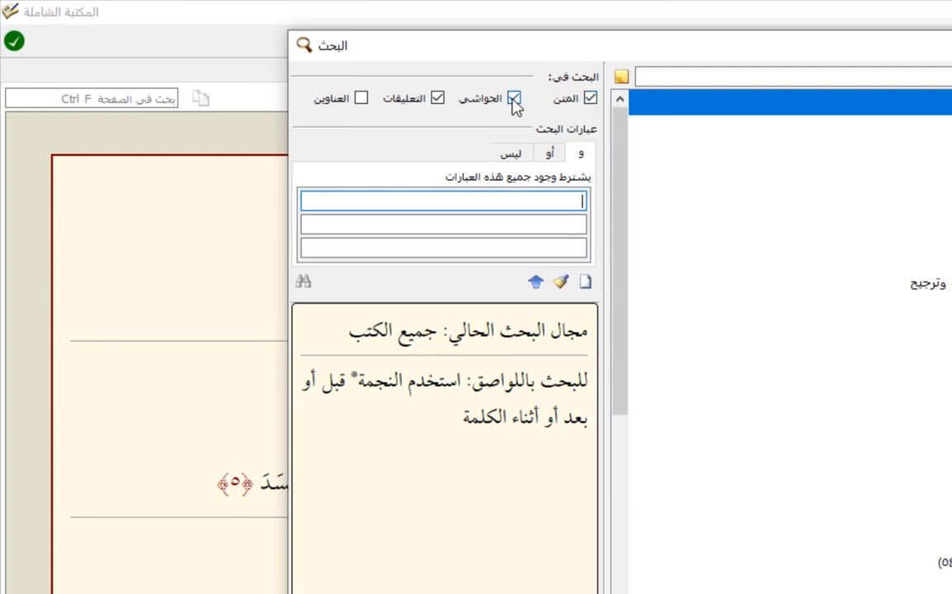
pyautogui.click(436, 98)
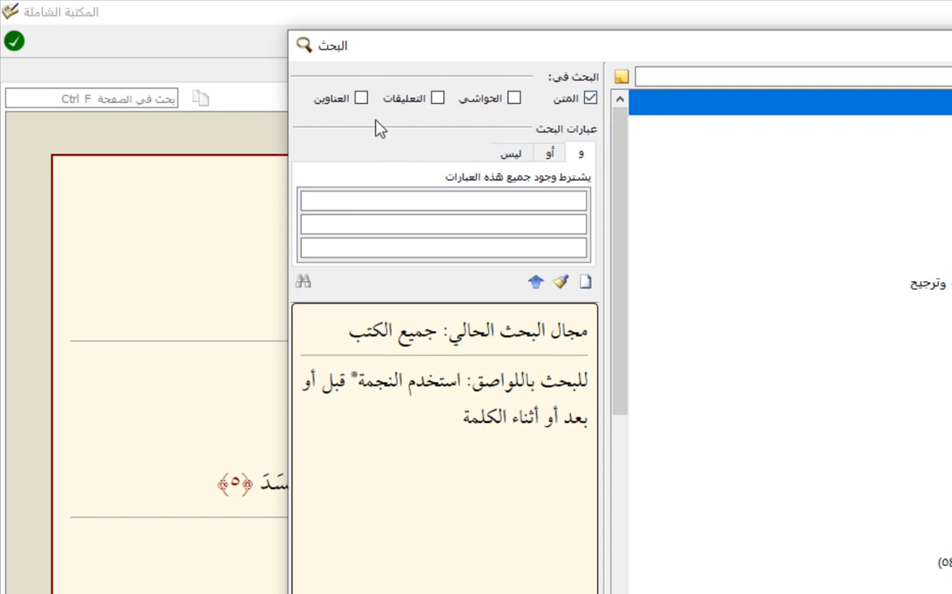
pyautogui.click(361, 101)
pyautogui.click(360, 99)
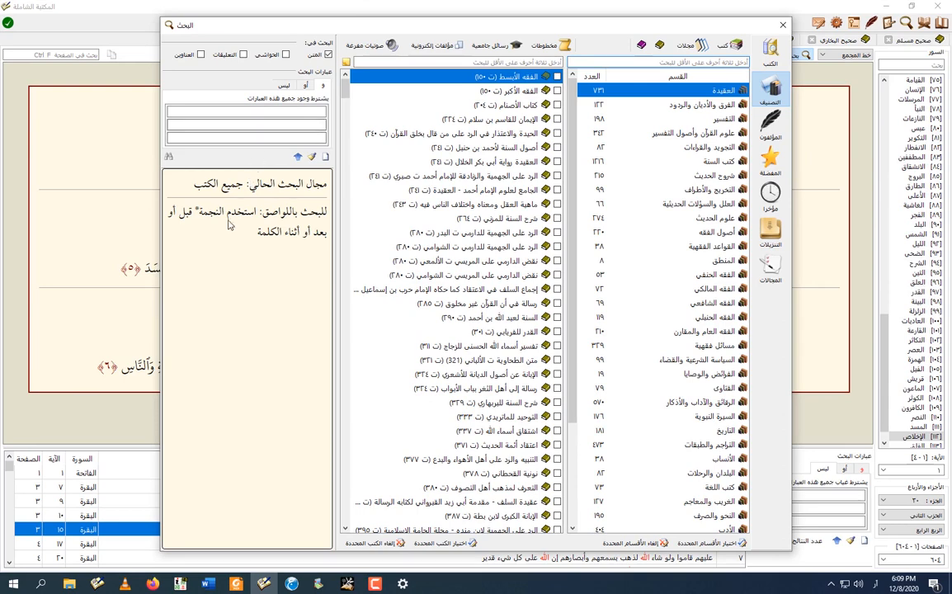
# Search all books for the phrase اللهم اني اعوذبك, and check the section filter of the results
pyautogui.click(263, 111)
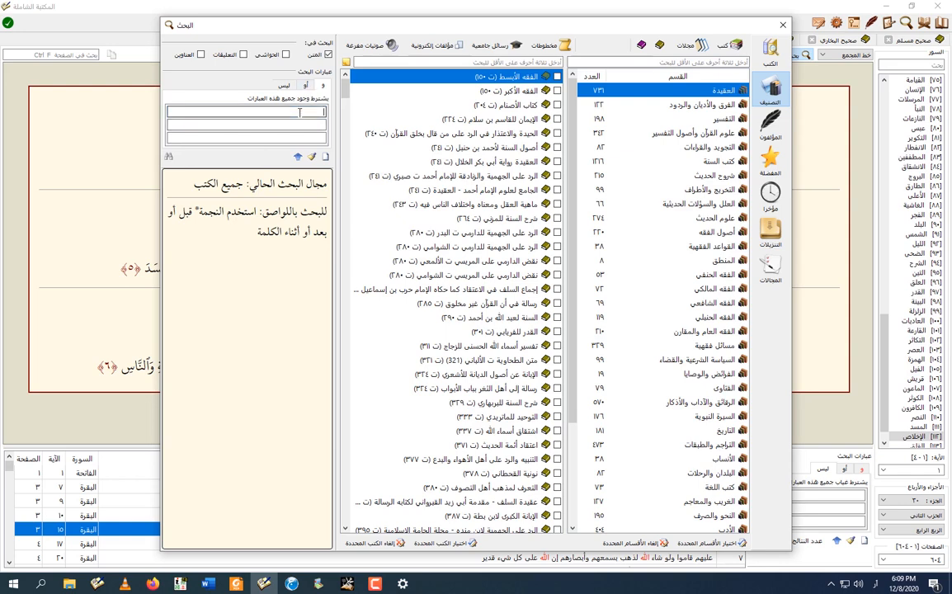
pyautogui.write('الل')
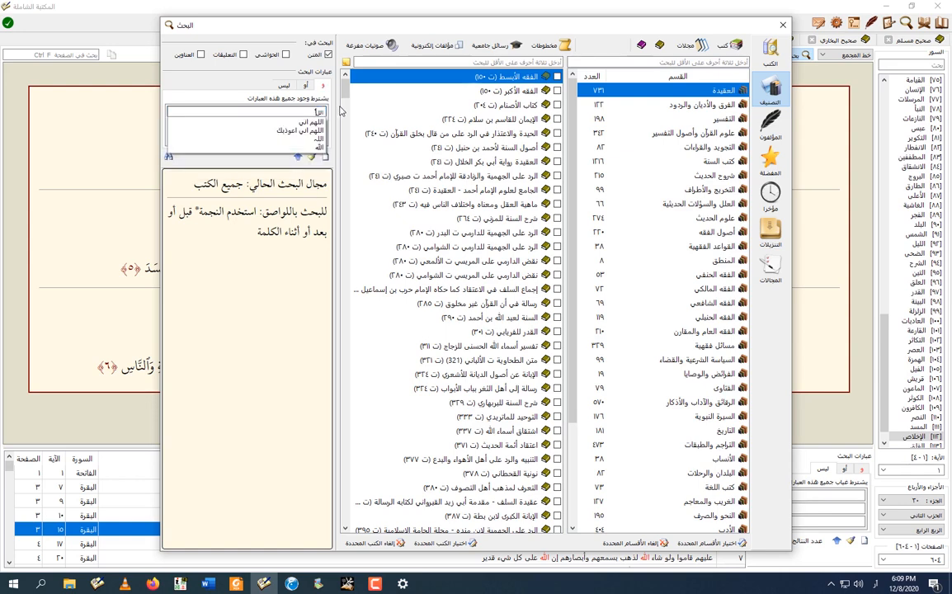
pyautogui.click(304, 129)
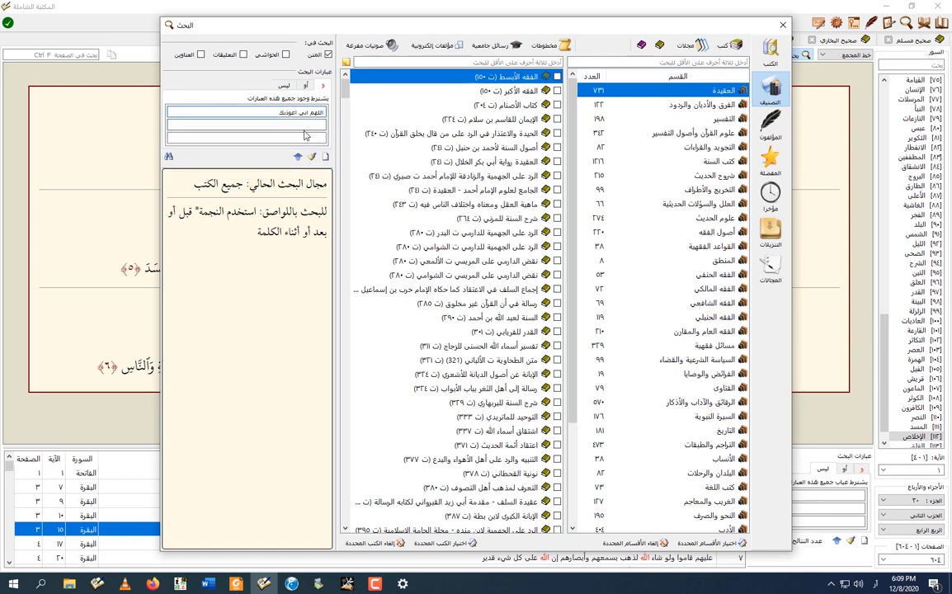
pyautogui.click(169, 158)
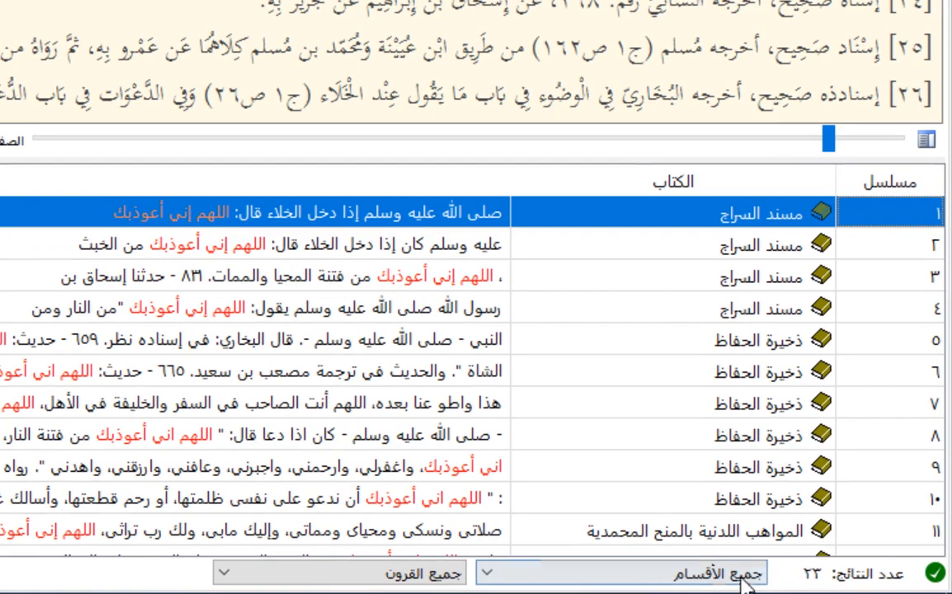
pyautogui.click(711, 569)
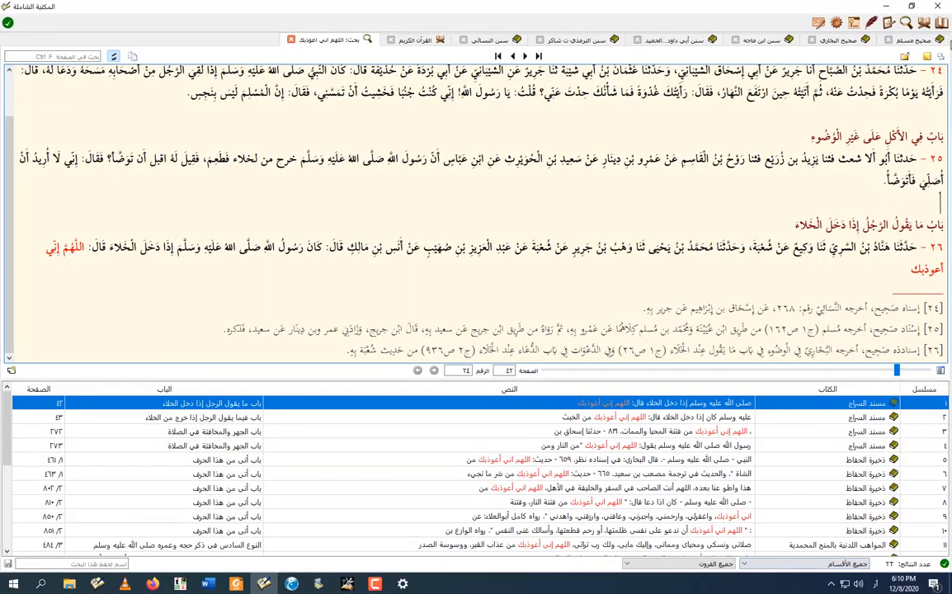
# Look through the library's sections in the book chooser and close it again
pyautogui.click(854, 23)
pyautogui.click(920, 94)
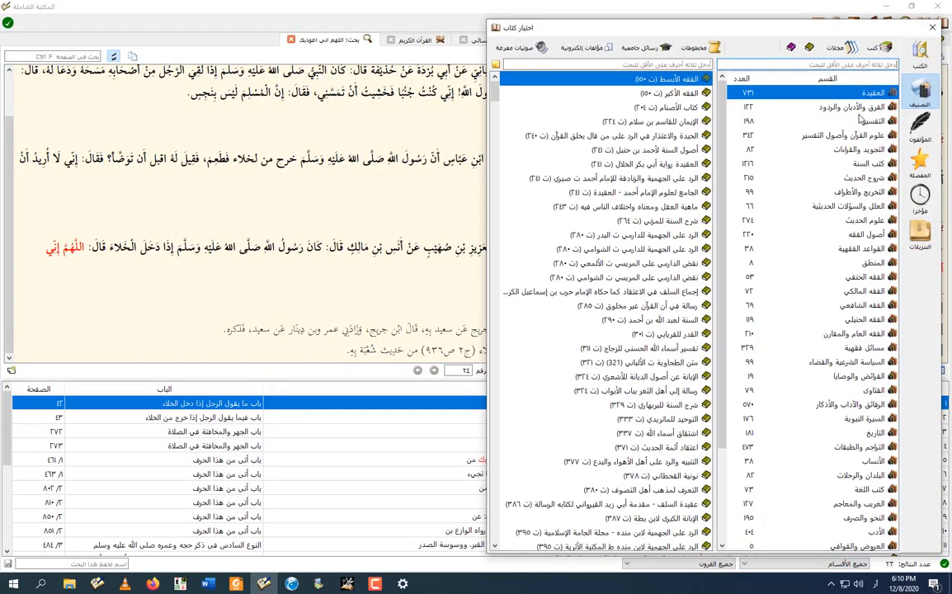
pyautogui.scroll(-2, 858, 367)
pyautogui.scroll(3, 861, 427)
pyautogui.click(933, 28)
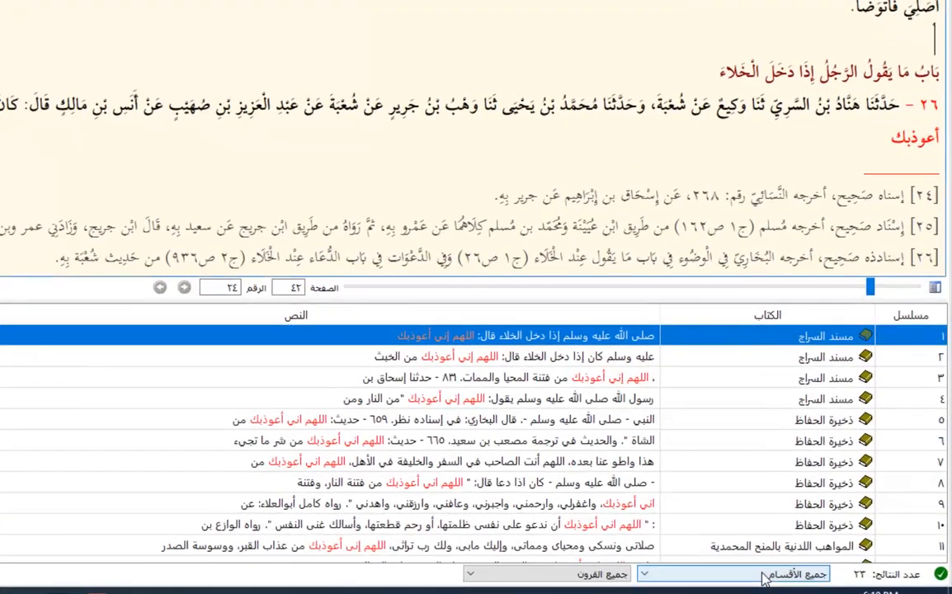
# Filter the search results by كتب السنة, by العلل والسؤلات الحديثية, and back to جميع الأقسام
pyautogui.click(799, 572)
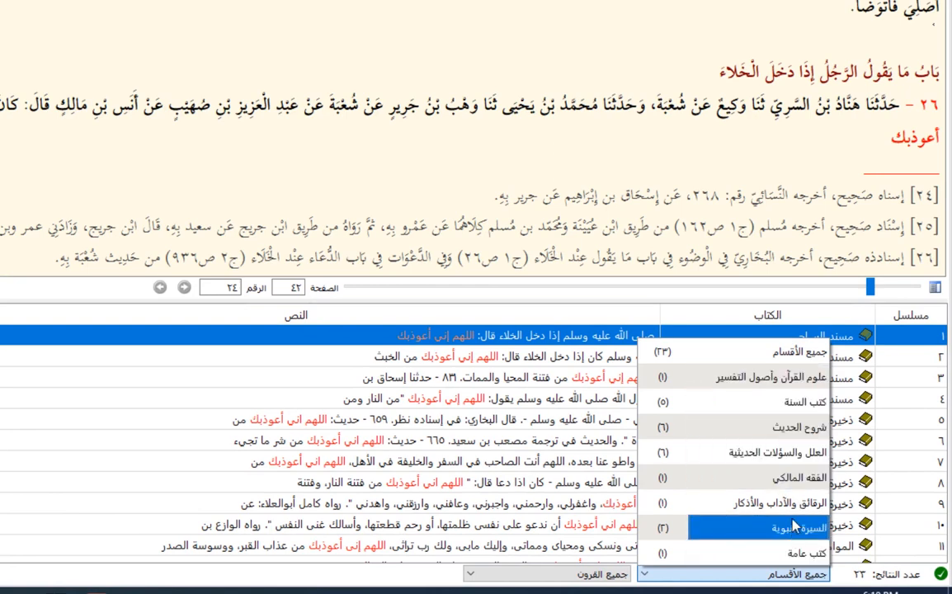
pyautogui.click(805, 413)
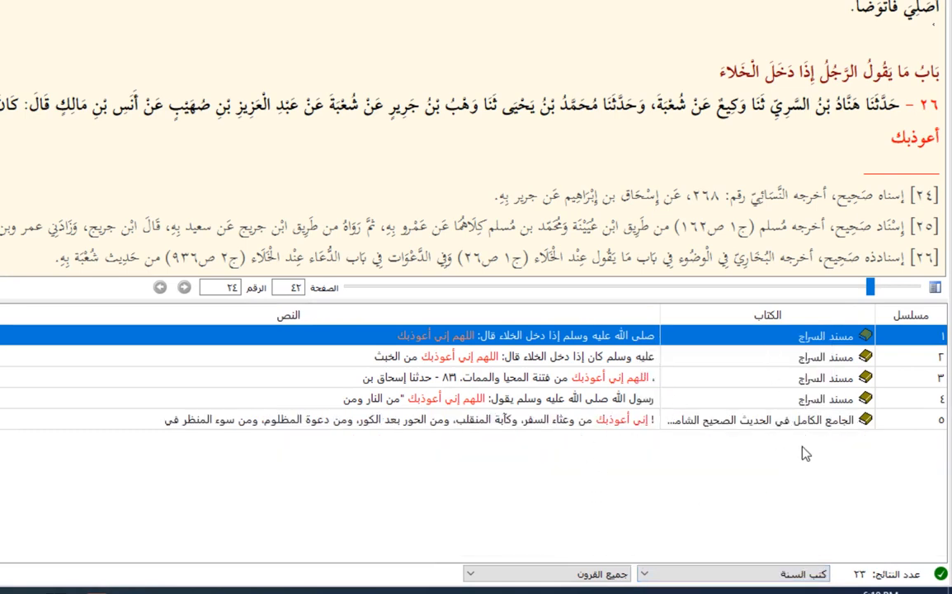
pyautogui.click(729, 574)
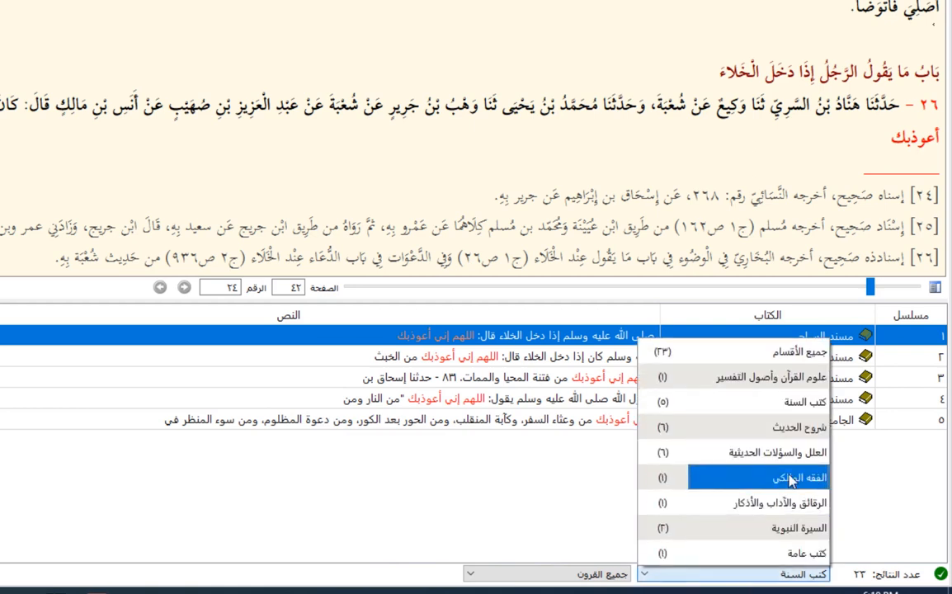
pyautogui.click(771, 454)
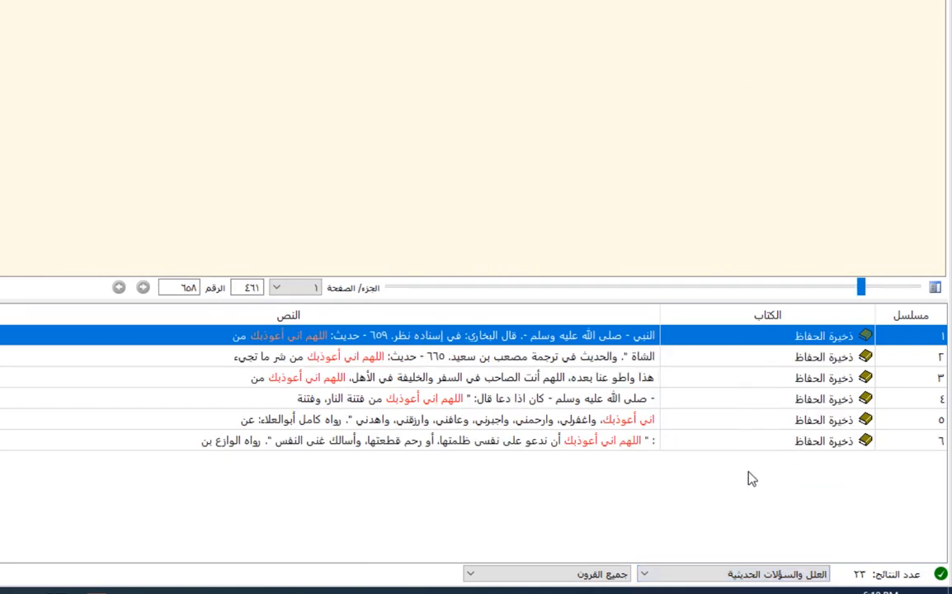
pyautogui.click(738, 573)
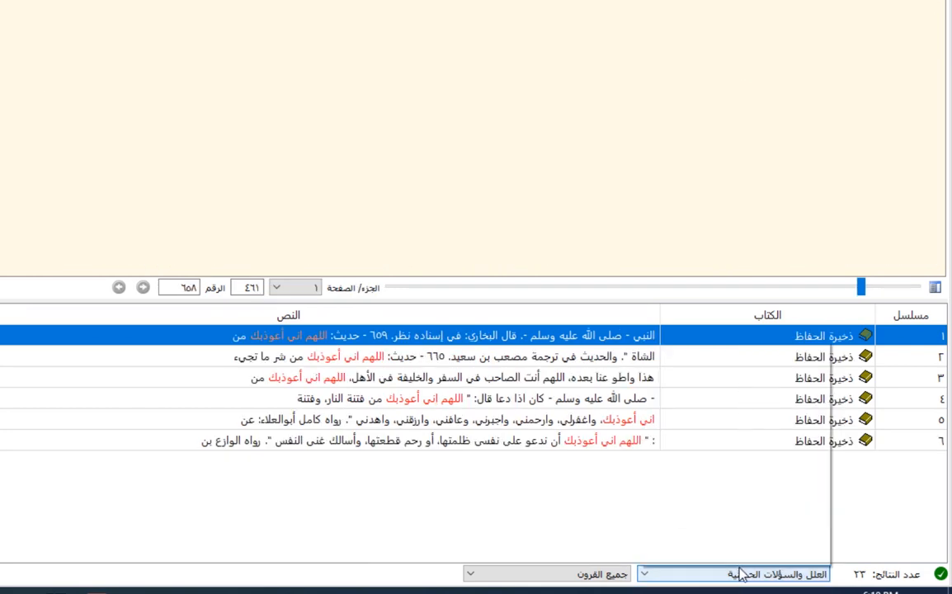
pyautogui.click(772, 355)
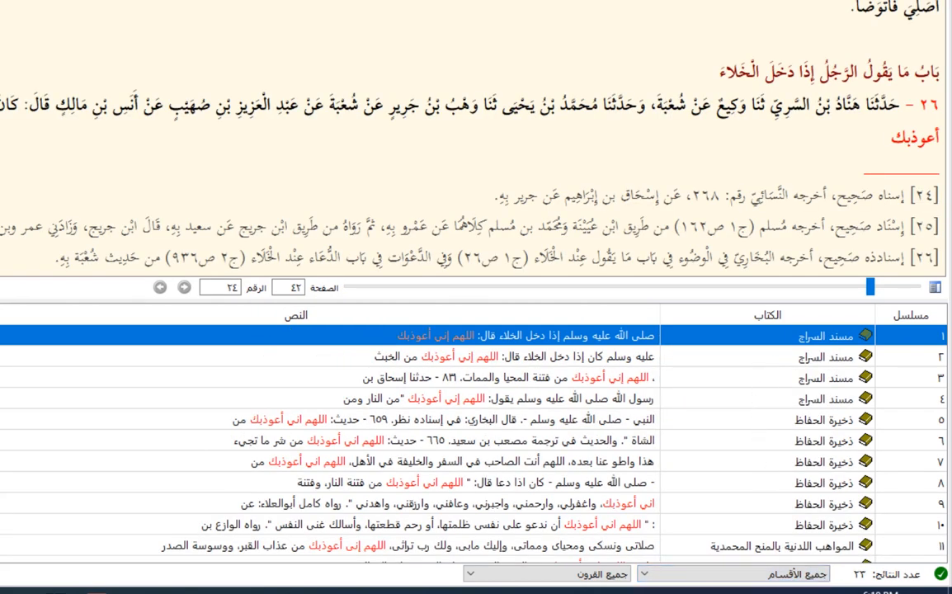
# Filter the search results to القرن: ٤ and check the other centuries available
pyautogui.click(578, 577)
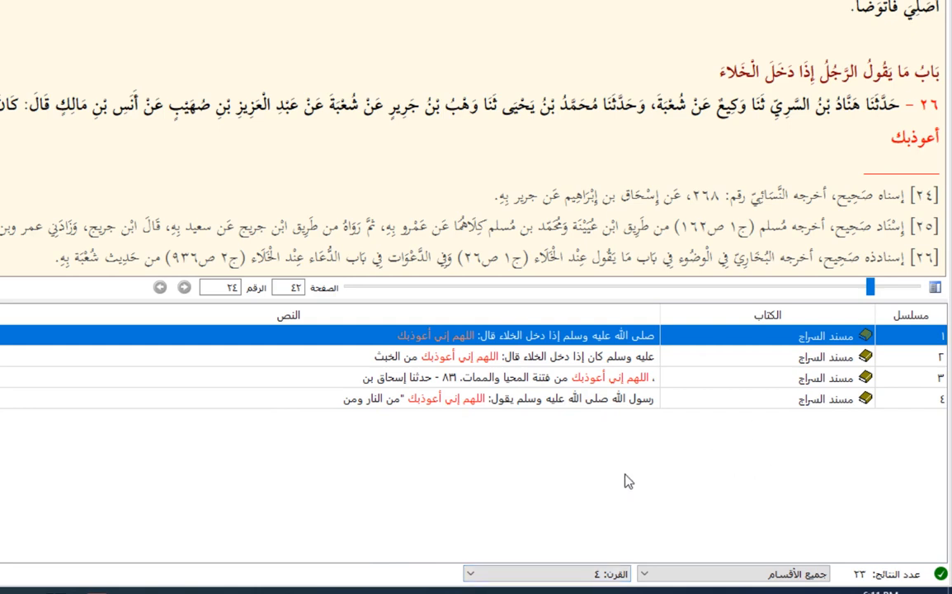
pyautogui.click(585, 575)
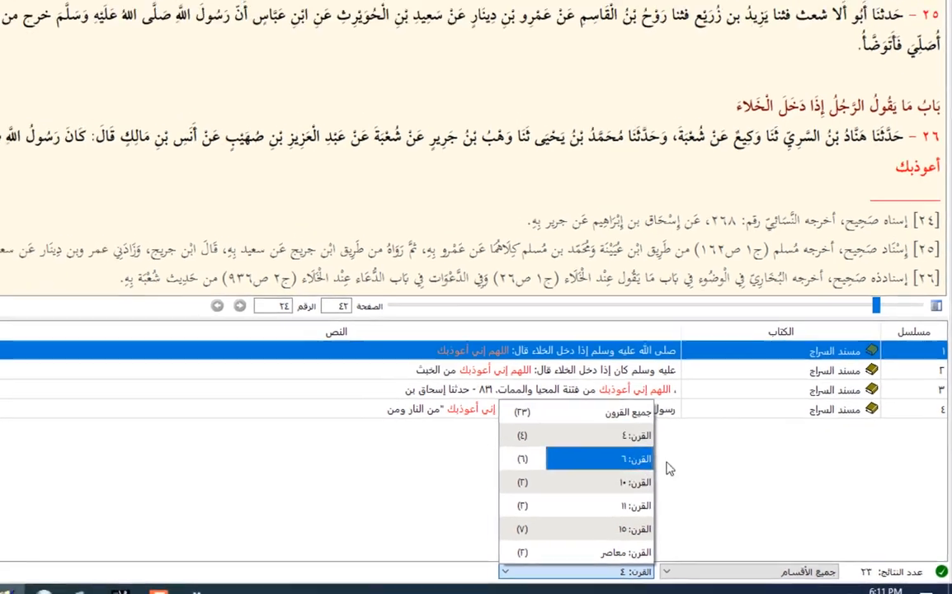
pyautogui.click(669, 468)
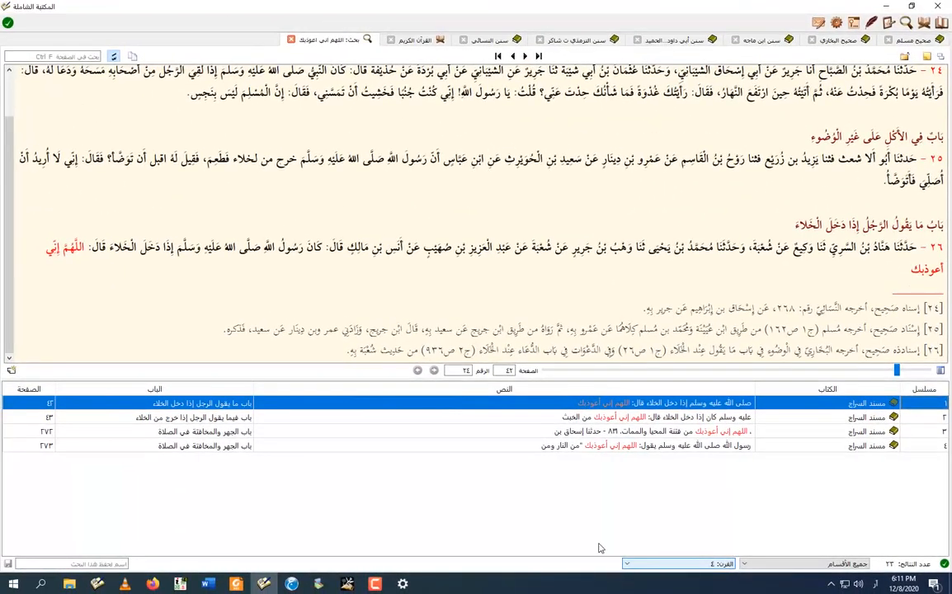
# Save this search under the name اللَّهُمَّ إِنِّي أعوذبك, copied from the highlighted phrase in hadith ٢٦
pyautogui.click(92, 564)
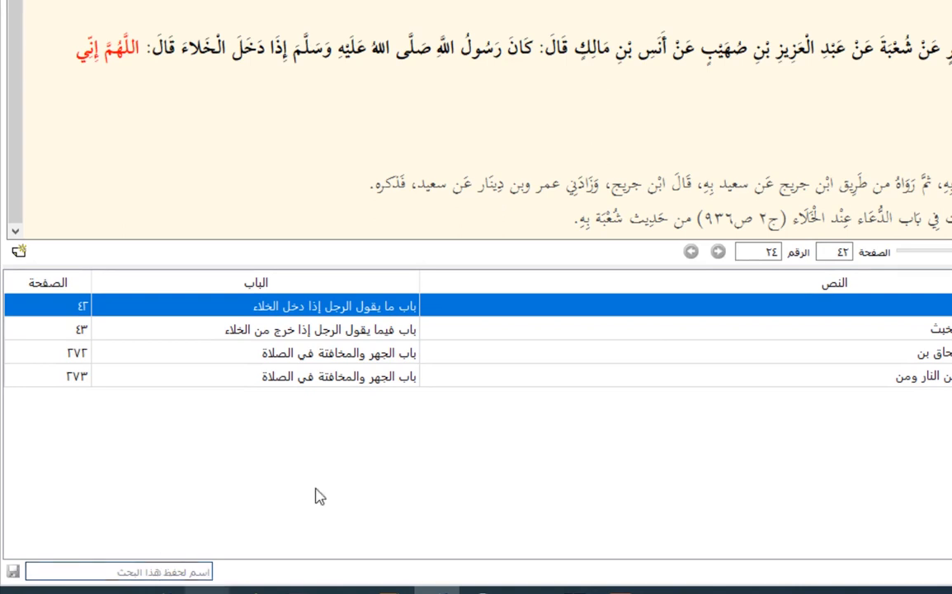
pyautogui.moveTo(136, 51); pyautogui.dragTo(76, 49)
pyautogui.click(137, 53)
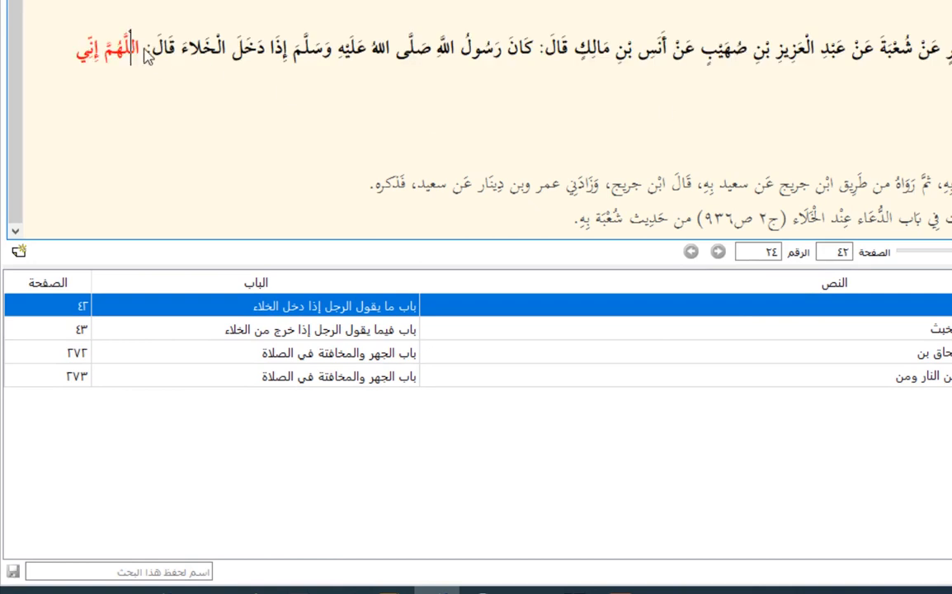
pyautogui.moveTo(143, 55); pyautogui.dragTo(948, 112)
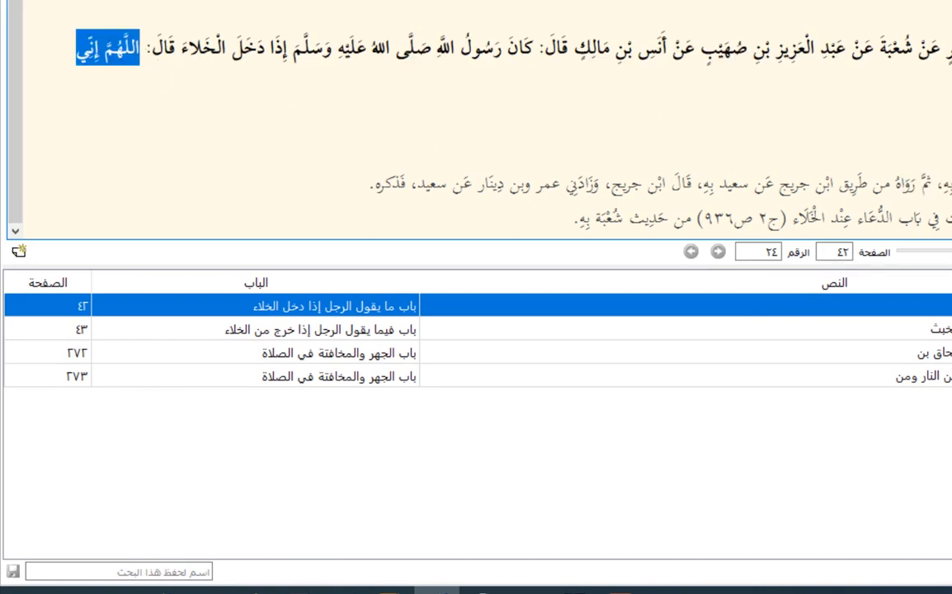
pyautogui.click(83, 571)
pyautogui.write('اللَّهُمَّ إِنِّي أعوذبك')
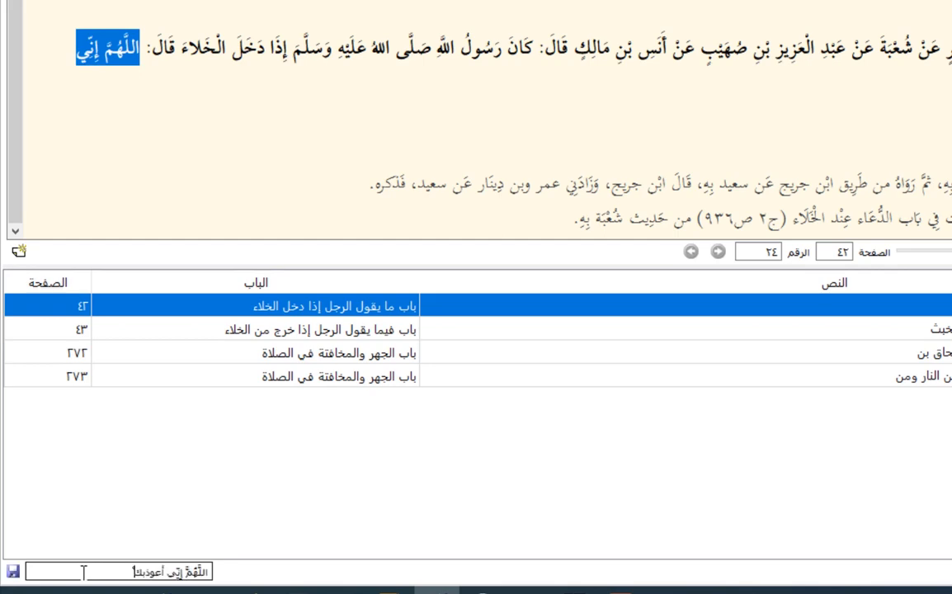
pyautogui.click(13, 571)
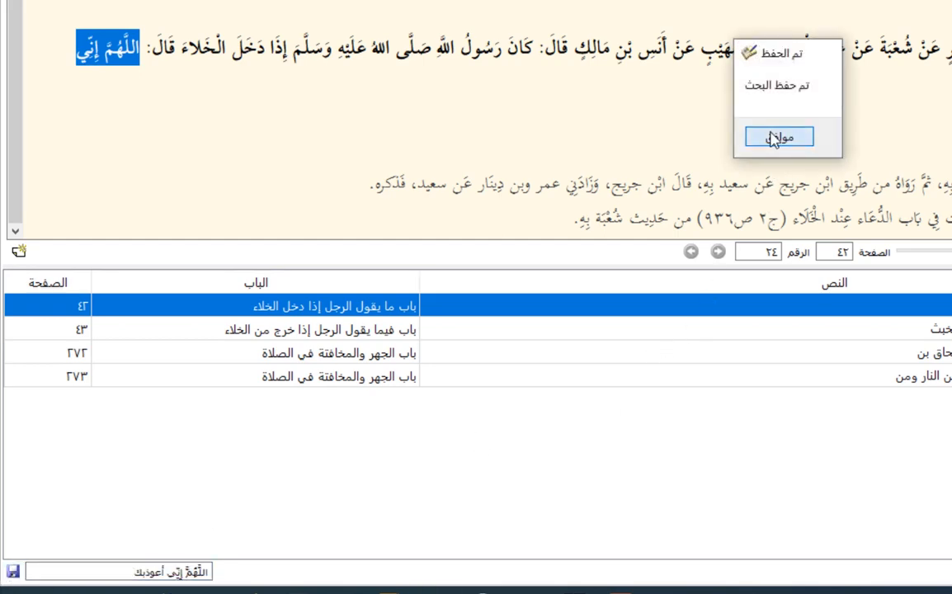
pyautogui.click(775, 139)
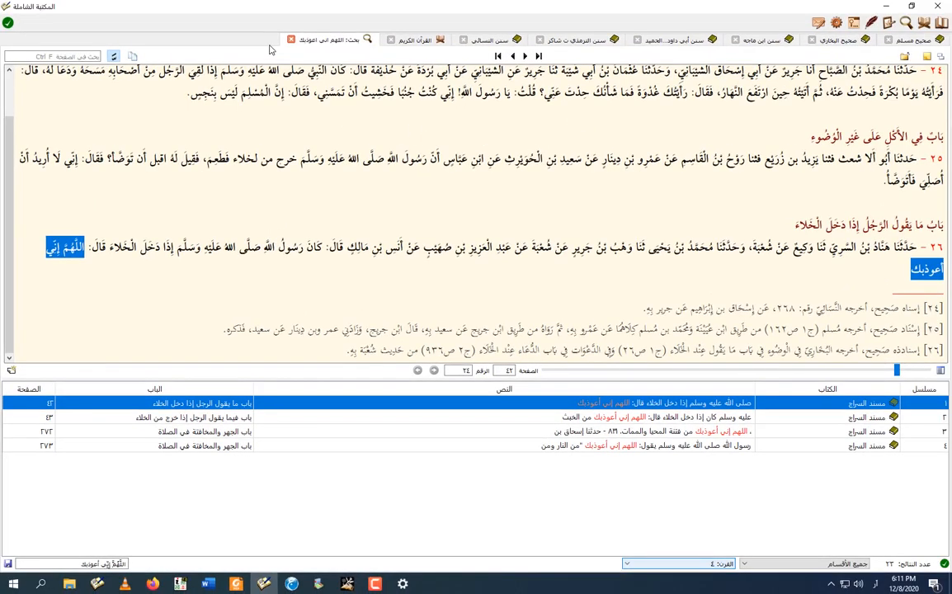
# Reopen the library-wide search and add the section كتب السنة to the search scope
pyautogui.click(818, 22)
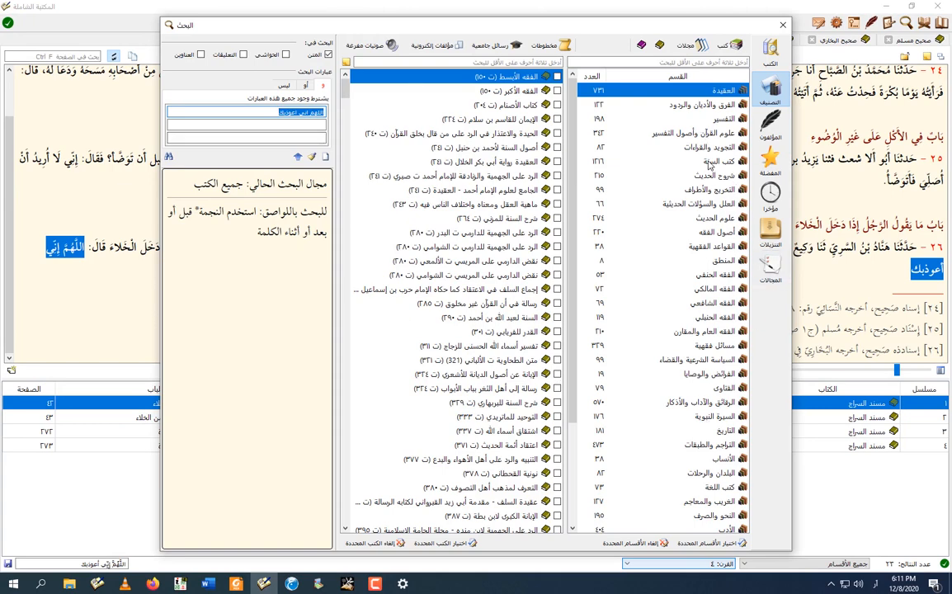
pyautogui.click(706, 160)
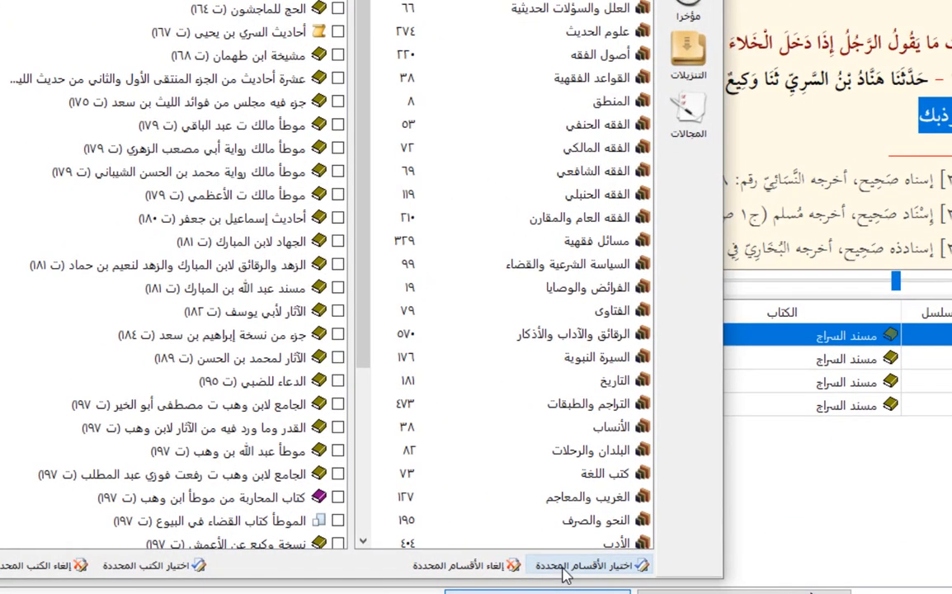
pyautogui.click(563, 566)
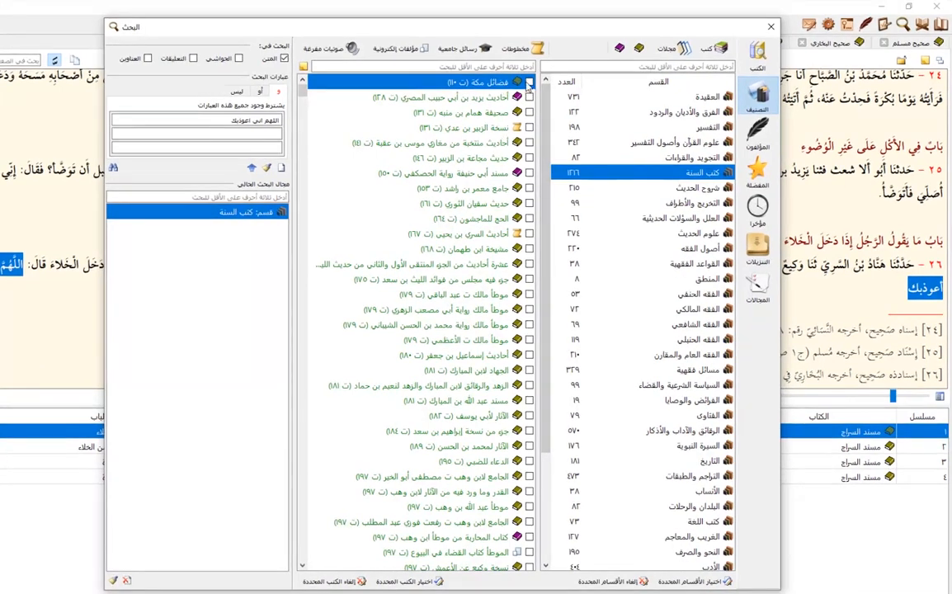
# Add the first nine books of كتب السنة to the search scope, from فضائل مكة to حديث سفيان الثوري
pyautogui.click(529, 82)
pyautogui.click(529, 96)
pyautogui.click(529, 113)
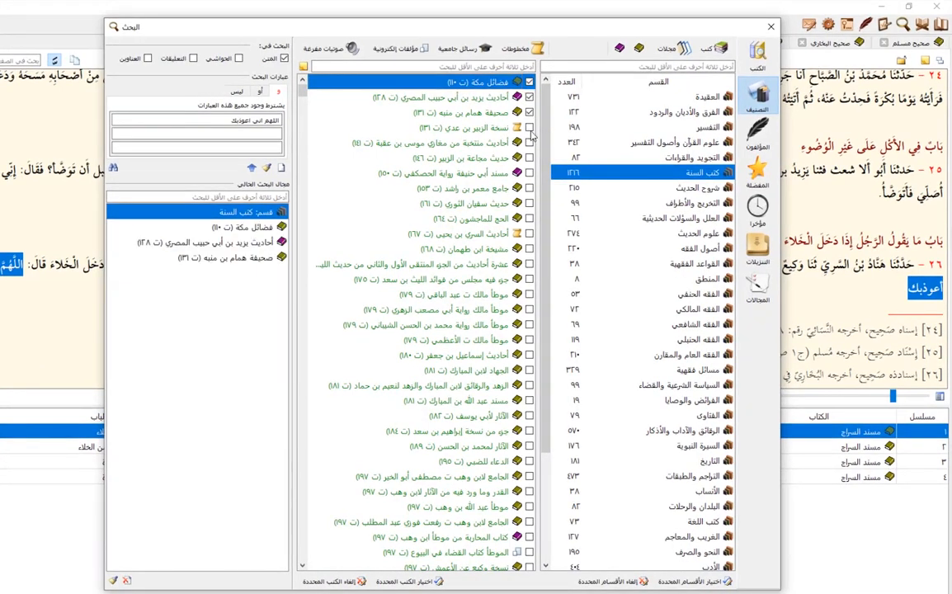
pyautogui.click(529, 127)
pyautogui.click(529, 142)
pyautogui.click(529, 158)
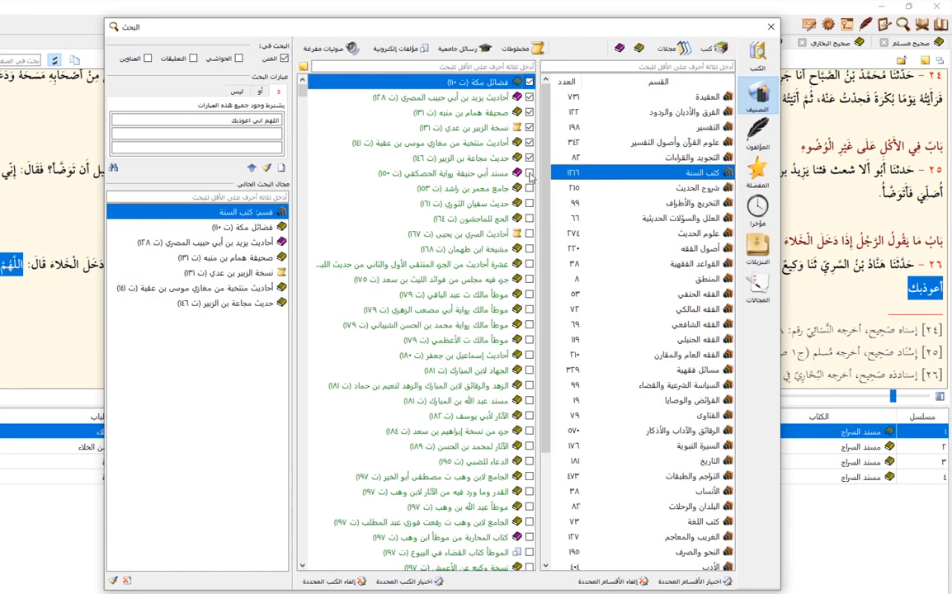
pyautogui.click(528, 172)
pyautogui.click(528, 188)
pyautogui.click(529, 205)
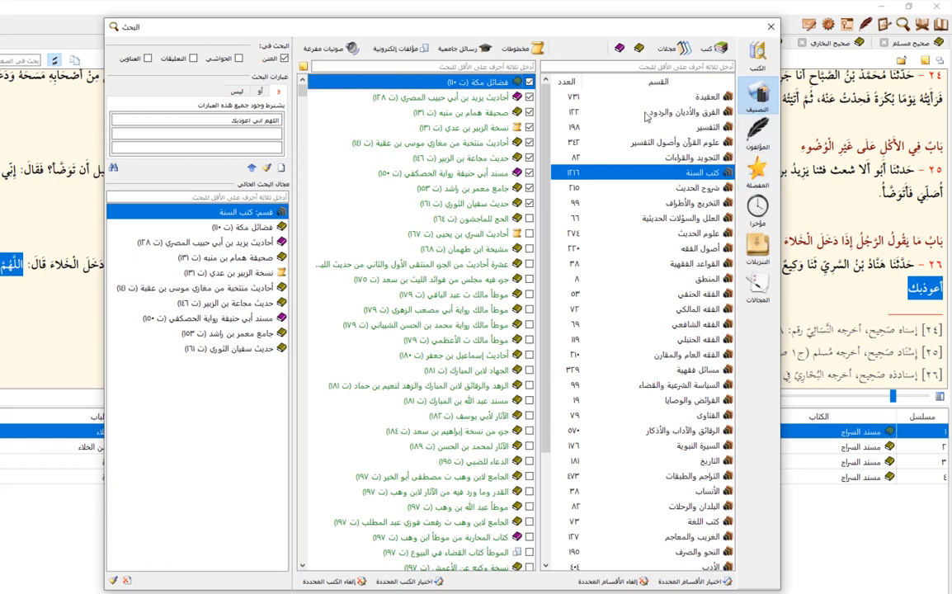
# Show the list of authors and remove every entry from the current search scope
pyautogui.click(760, 140)
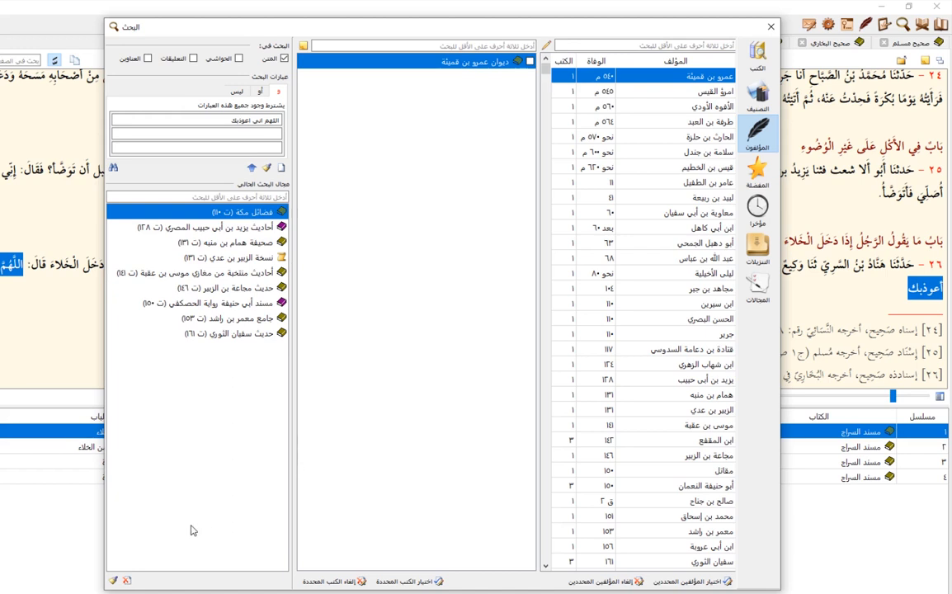
pyautogui.click(127, 581)
pyautogui.click(126, 581)
pyautogui.click(126, 581)
pyautogui.click(126, 581)
pyautogui.click(126, 581)
pyautogui.click(127, 581)
pyautogui.click(126, 581)
pyautogui.click(126, 581)
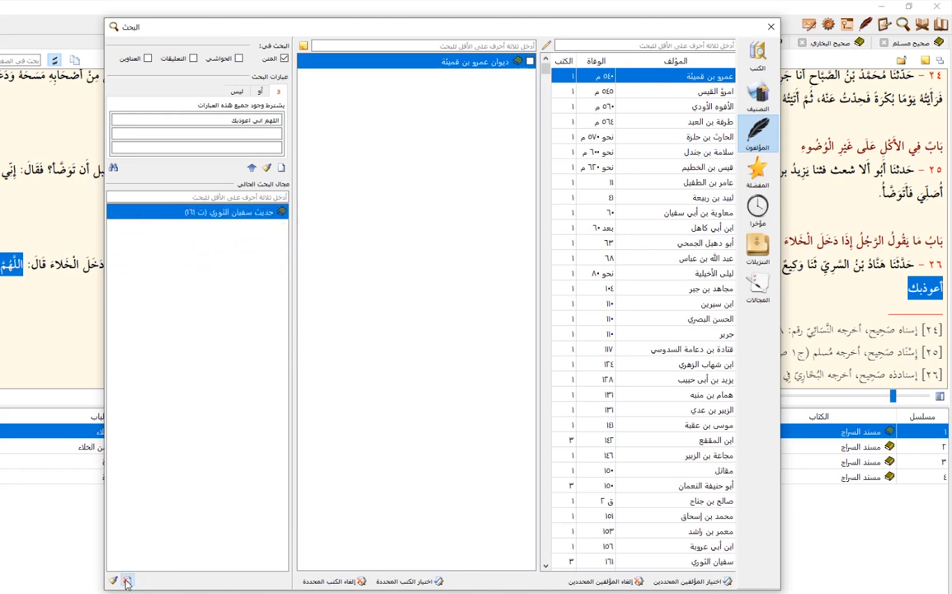
pyautogui.click(126, 580)
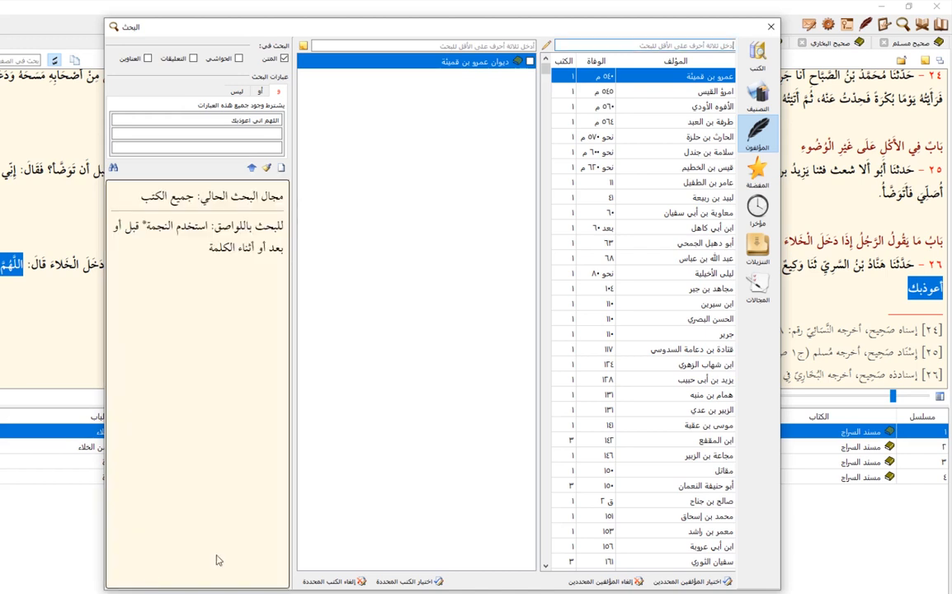
# Find the author الالباني, limit the scope to ناصر الدين الألباني, and search his books for اللهم اني اعوذبك
pyautogui.click(657, 44)
pyautogui.write('ا')
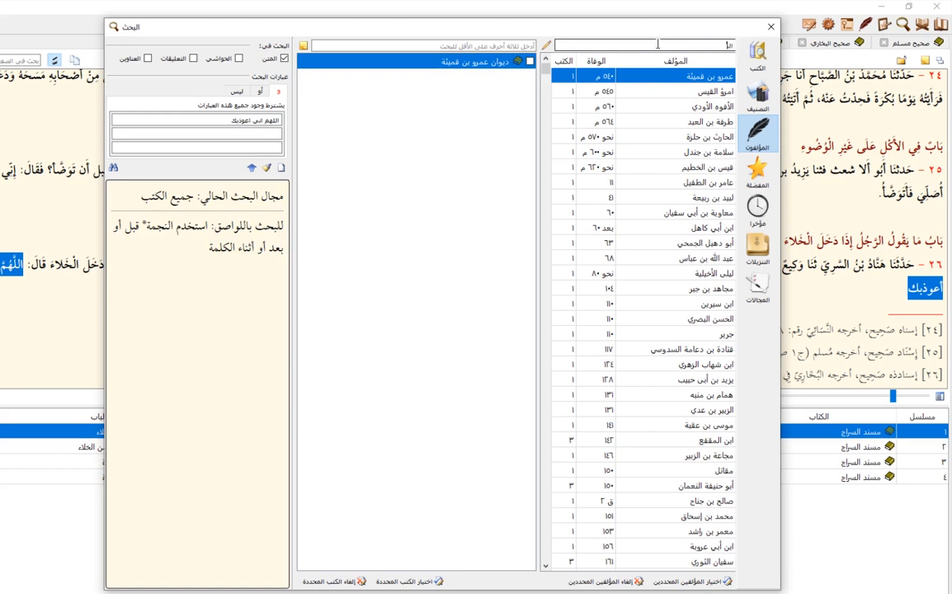
pyautogui.write('لأ')
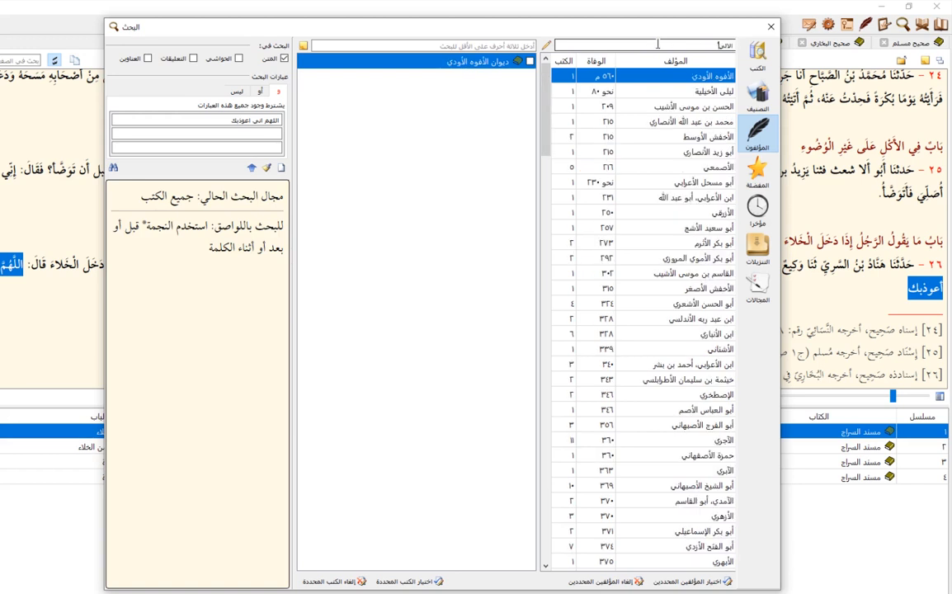
pyautogui.write('لباني')
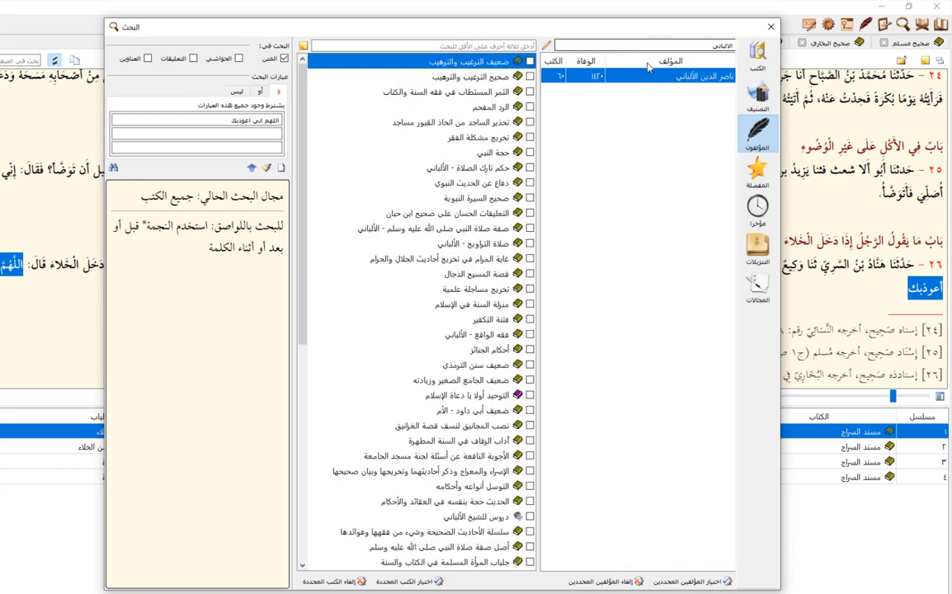
pyautogui.click(677, 582)
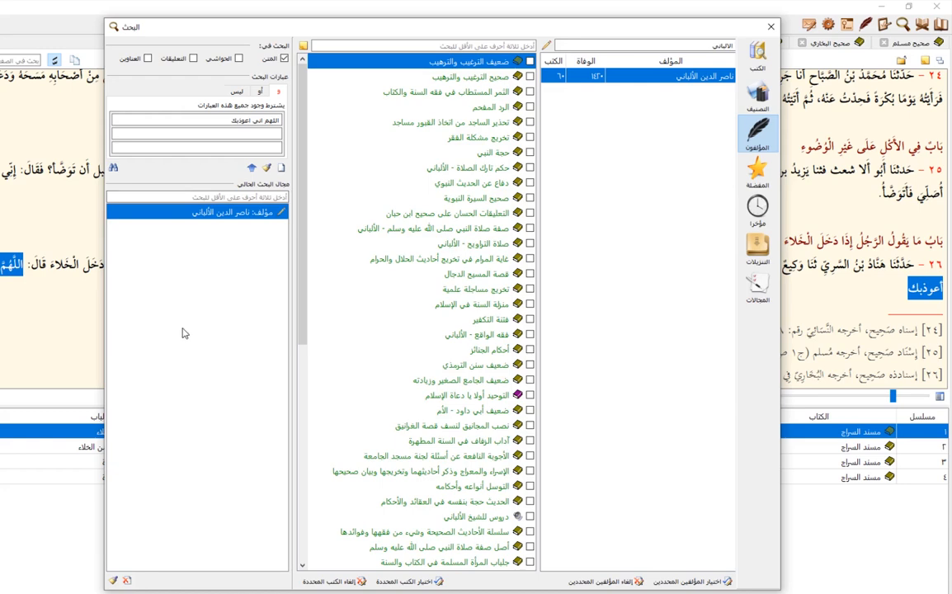
pyautogui.click(212, 119)
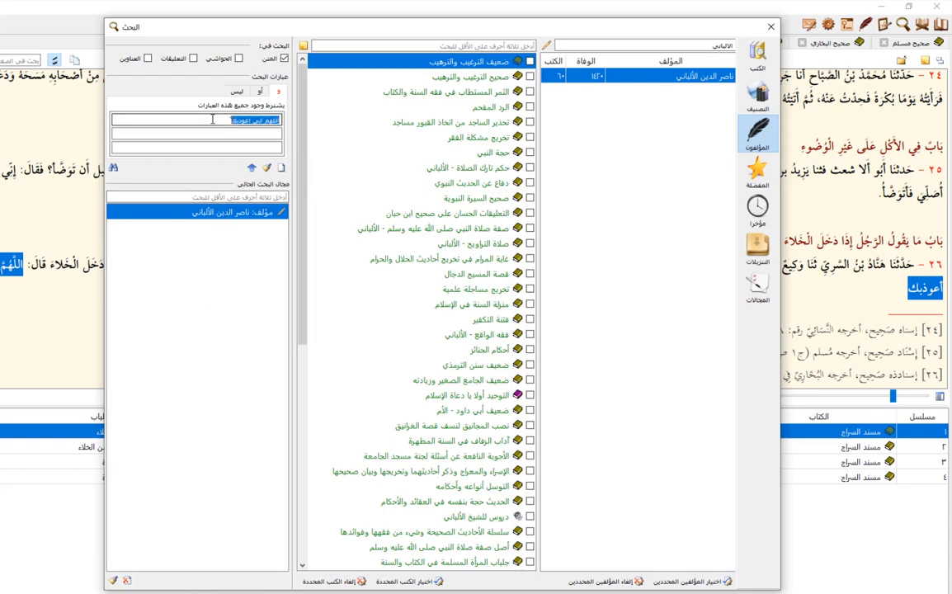
pyautogui.click(115, 169)
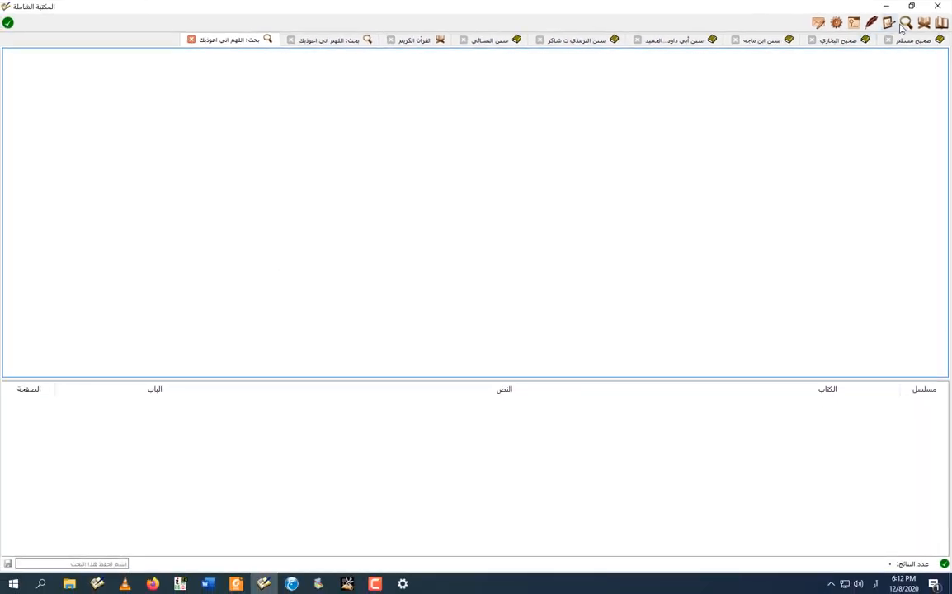
# Reopen the library search, shorten the required phrase to اللهم اني, and search the books of ناصر الدين الألباني
pyautogui.click(817, 23)
pyautogui.click(266, 113)
pyautogui.click(264, 112)
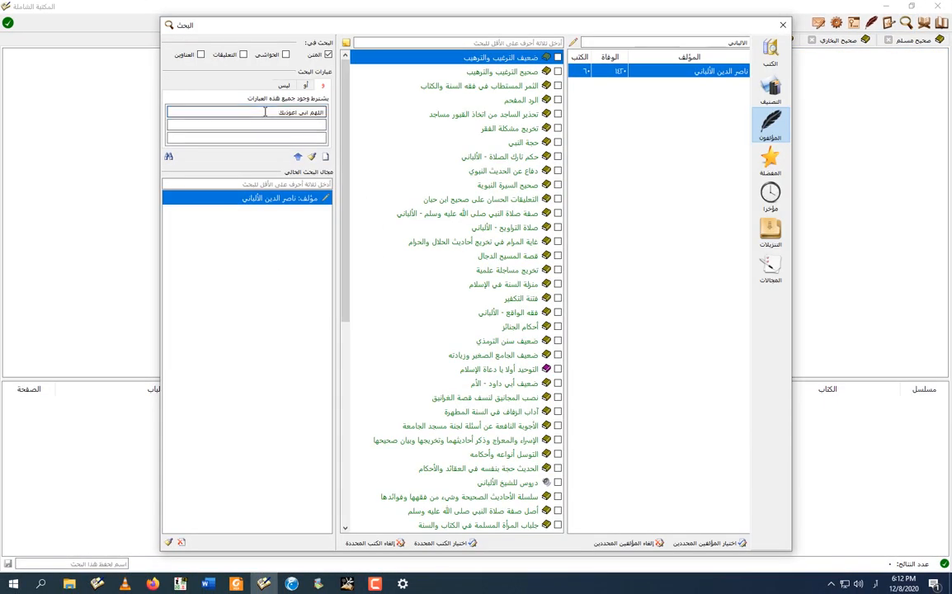
pyautogui.moveTo(300, 114); pyautogui.dragTo(325, 113)
pyautogui.click(270, 114)
pyautogui.press('BackSpace')
pyautogui.press('BackSpace')
pyautogui.press('BackSpace')
pyautogui.press('BackSpace')
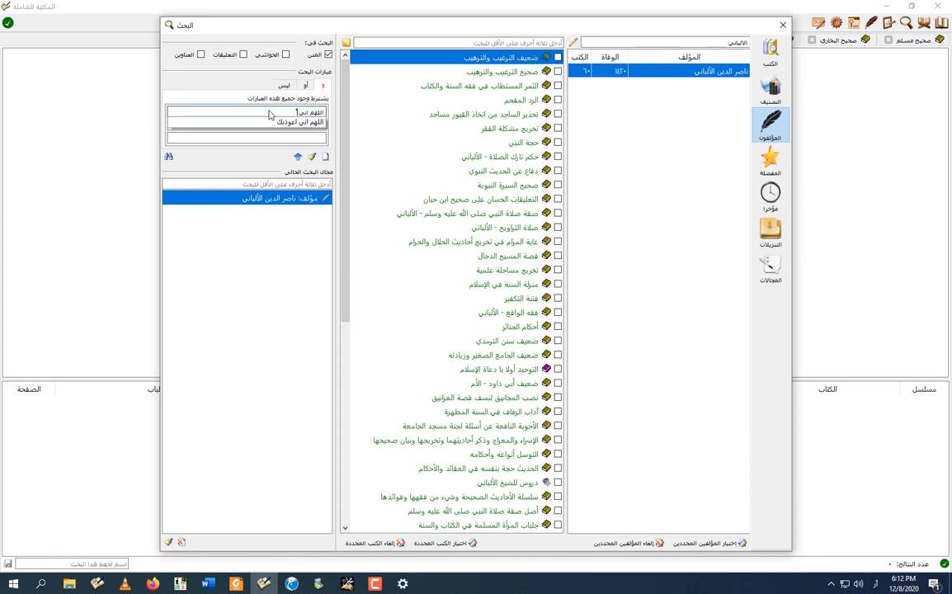
pyautogui.press('BackSpace')
pyautogui.press('BackSpace')
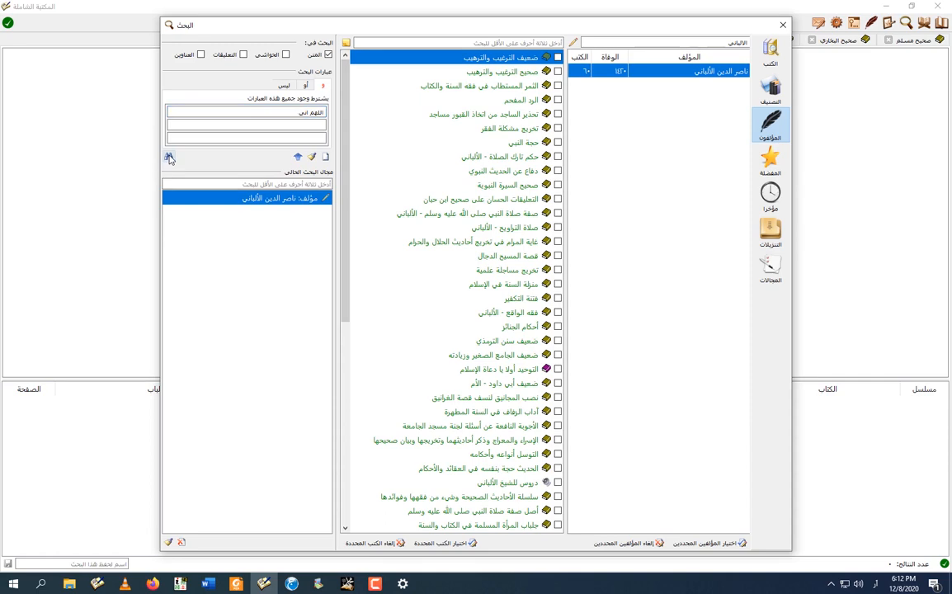
pyautogui.click(168, 156)
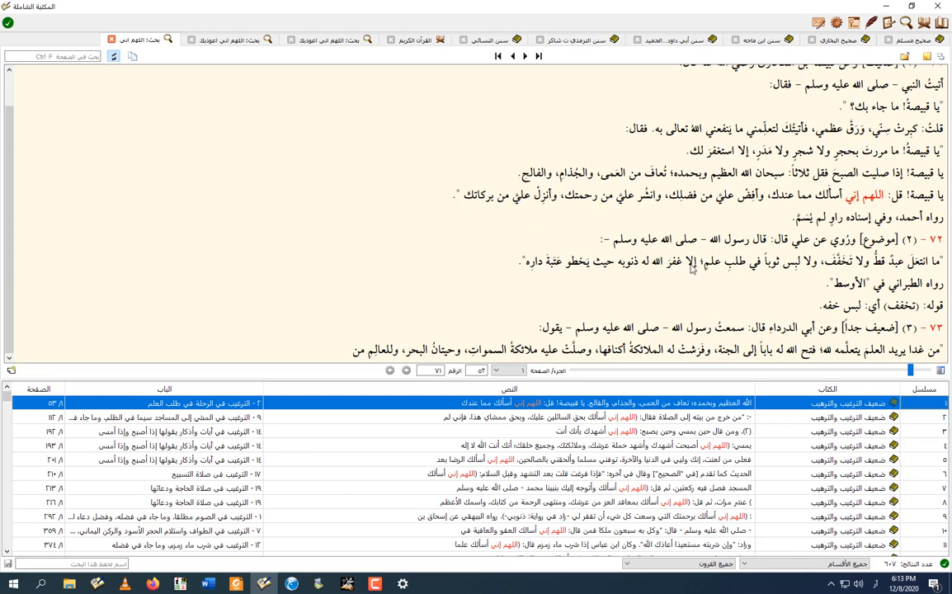
# Reopen the library search and examine the three fields for phrases that must all be present
pyautogui.scroll(1, 626, 244)
pyautogui.click(905, 24)
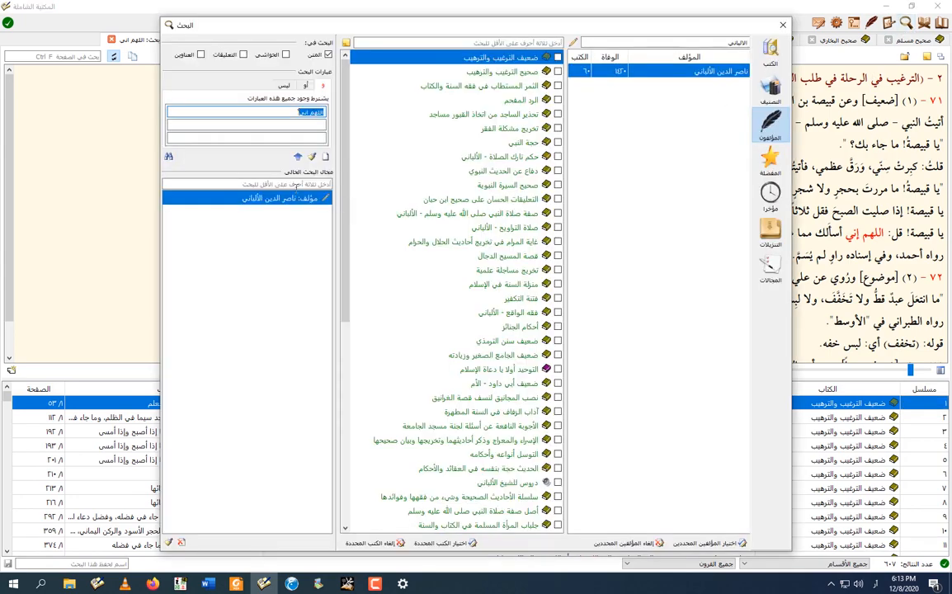
pyautogui.click(304, 113)
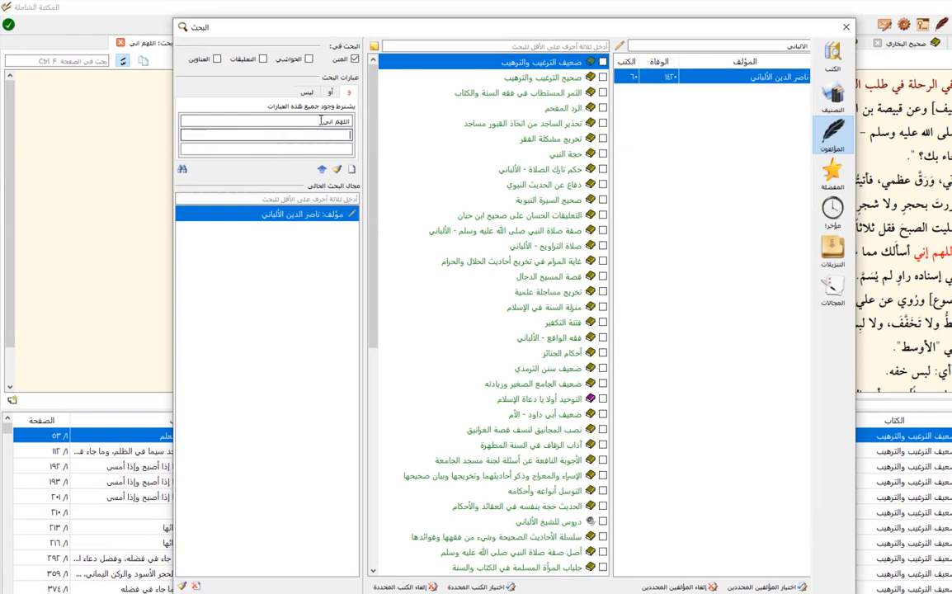
pyautogui.click(298, 125)
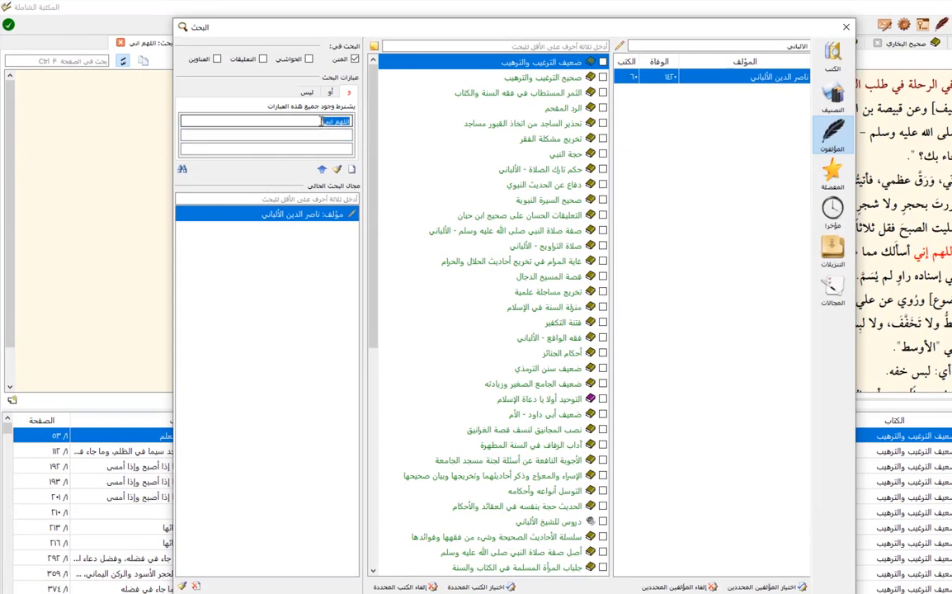
pyautogui.click(323, 150)
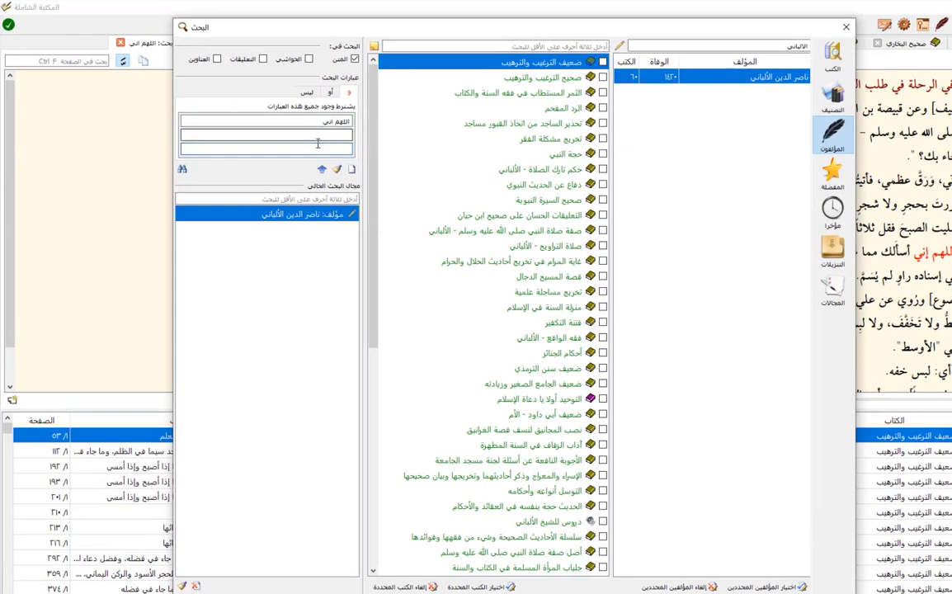
pyautogui.click(322, 136)
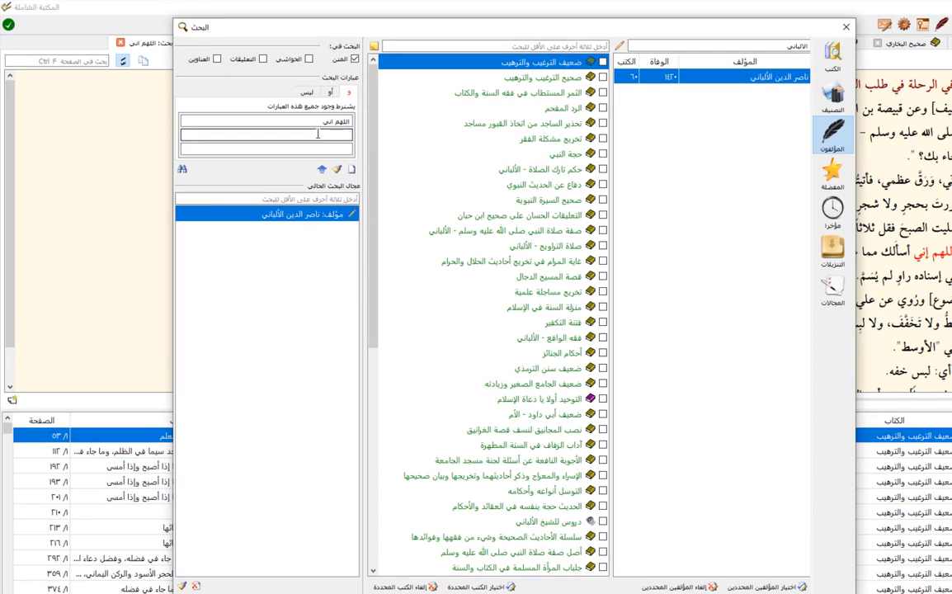
# Enter اتبعوا and اتبعوني as alternative phrases under the أو condition
pyautogui.click(328, 94)
pyautogui.click(330, 119)
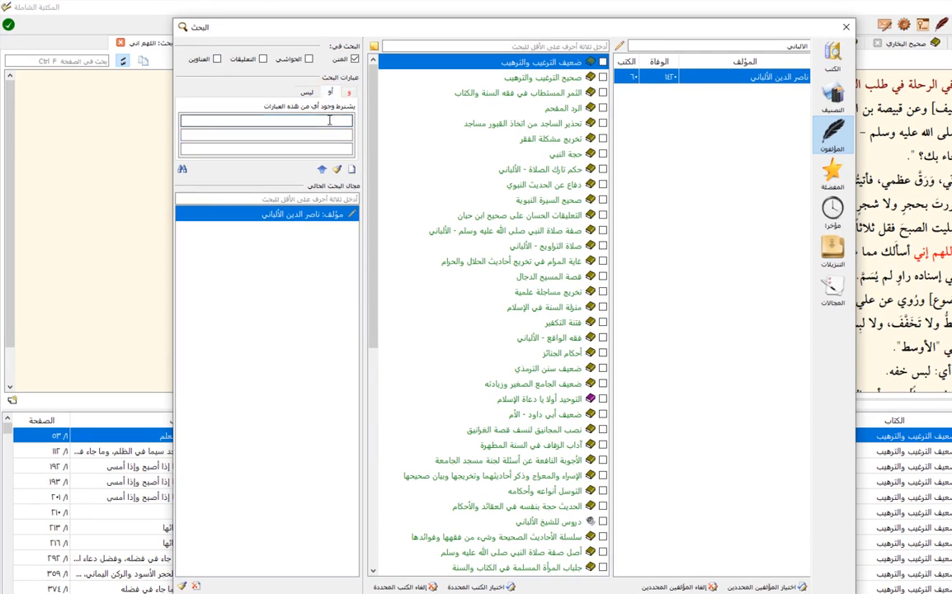
pyautogui.write('ا')
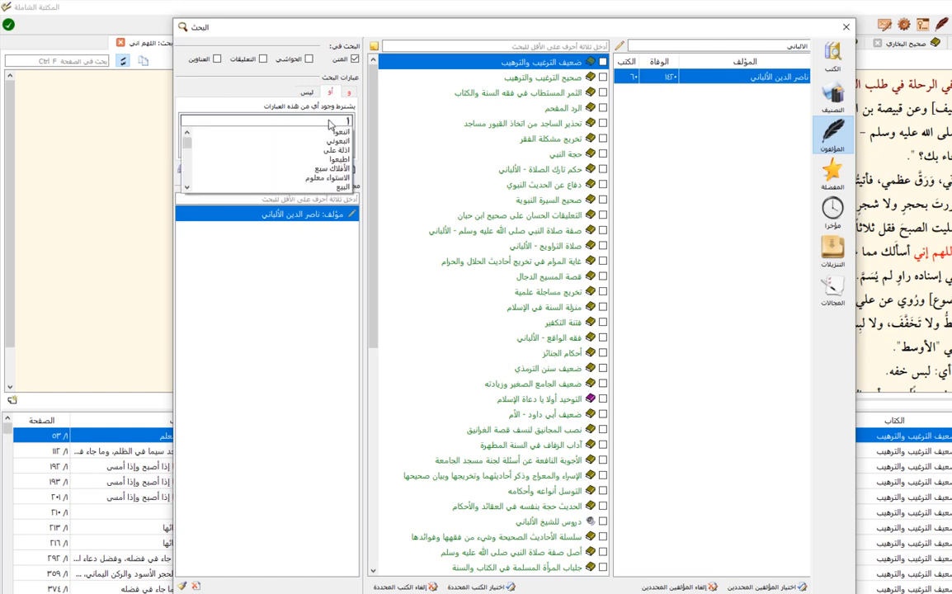
pyautogui.click(325, 131)
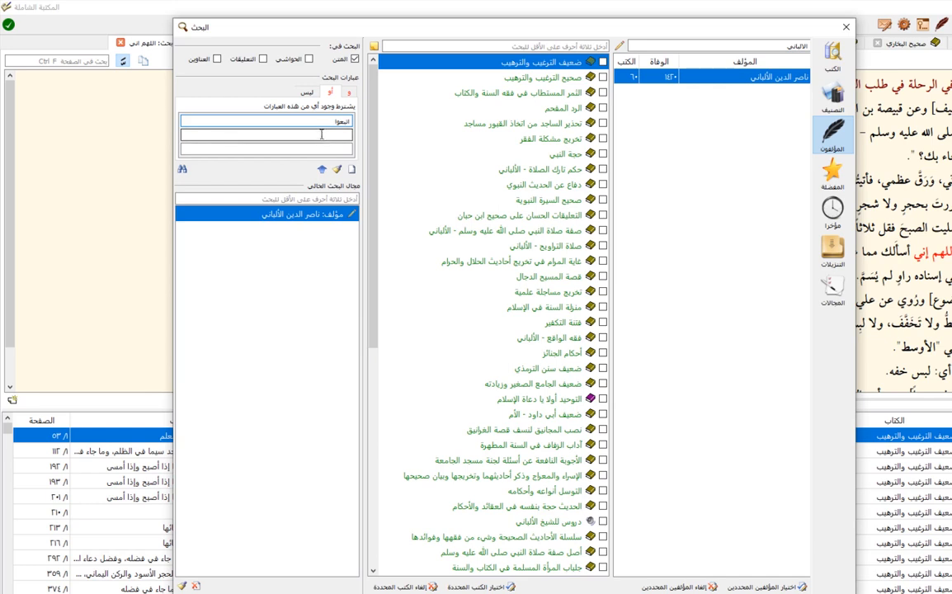
pyautogui.click(349, 134)
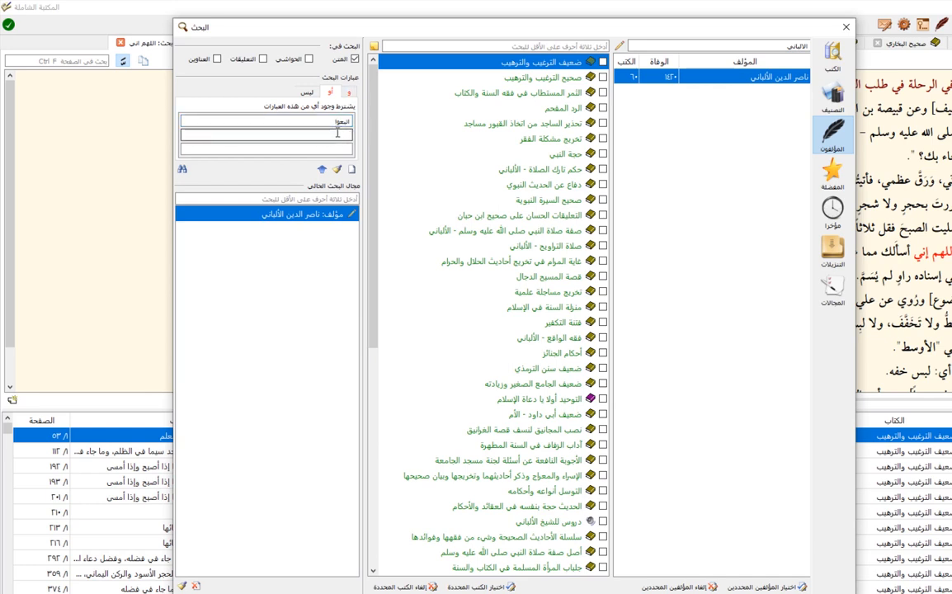
pyautogui.write('ا')
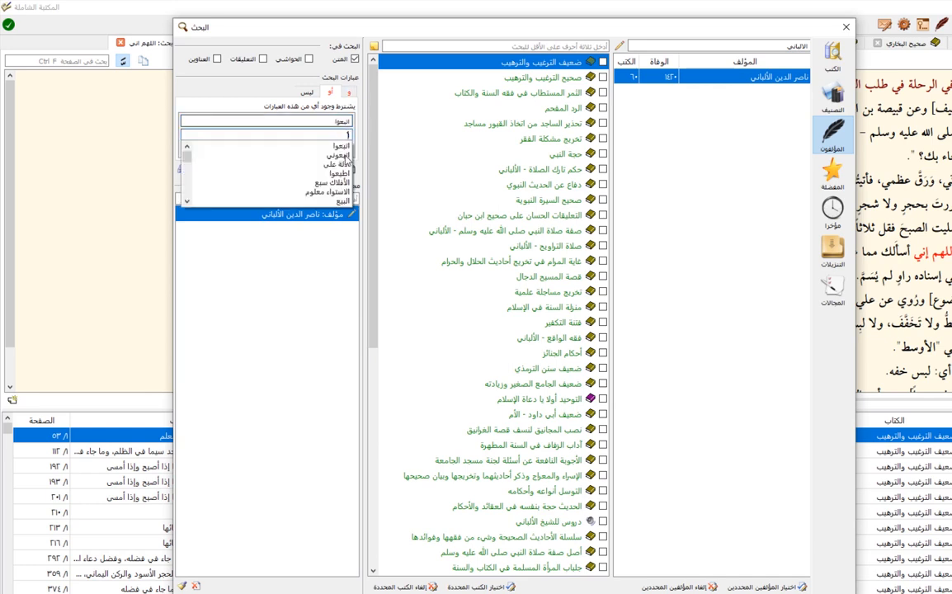
pyautogui.click(345, 155)
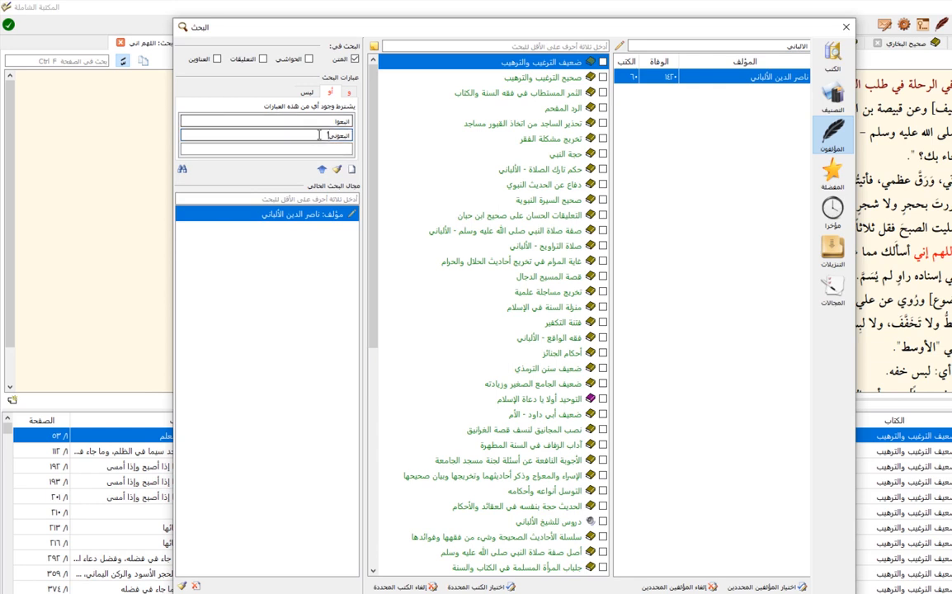
# Remove اللهم اني from the required phrases, search الألباني's books for either alternative phrase, and browse the results
pyautogui.click(343, 93)
pyautogui.moveTo(350, 122); pyautogui.dragTo(311, 123)
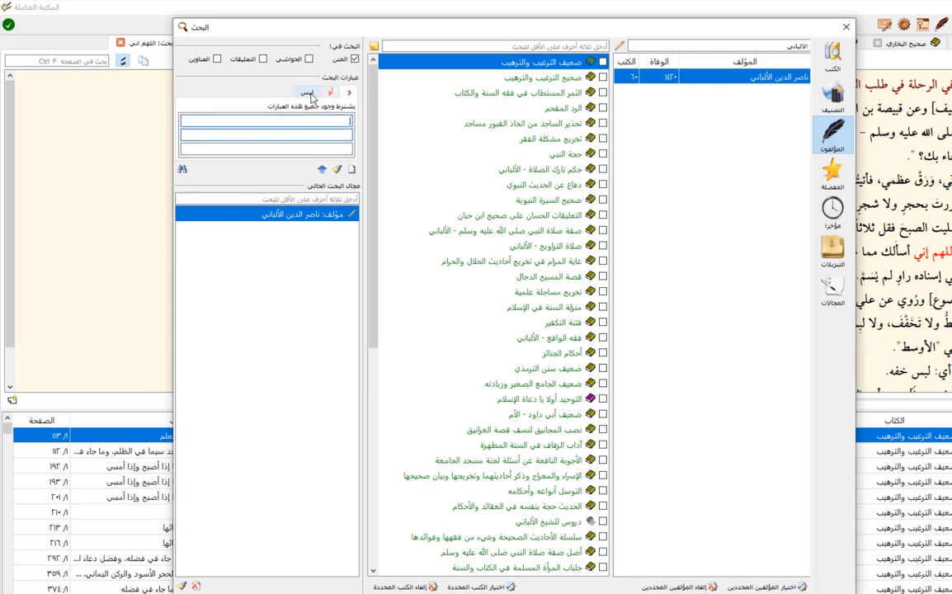
pyautogui.click(307, 92)
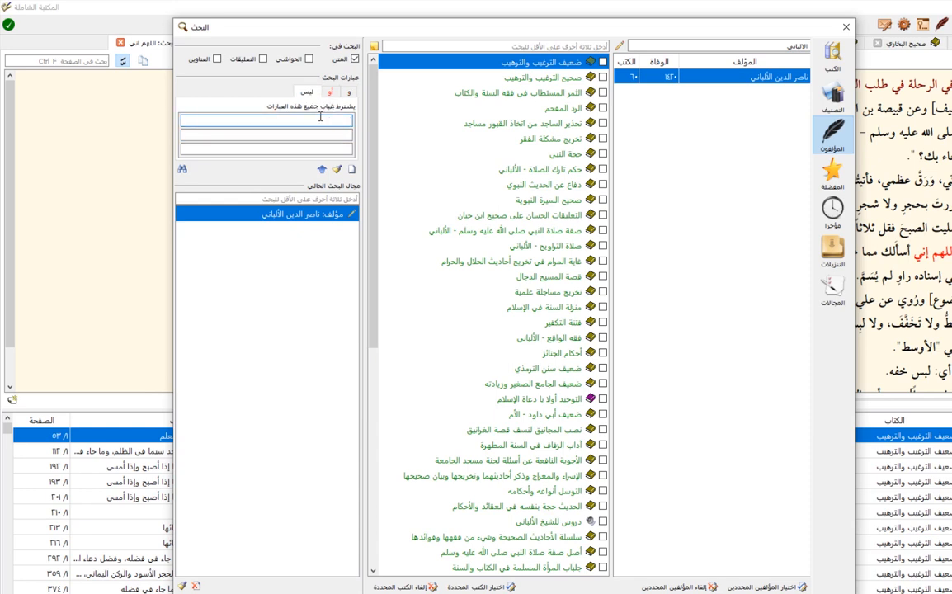
pyautogui.click(323, 120)
pyautogui.click(327, 91)
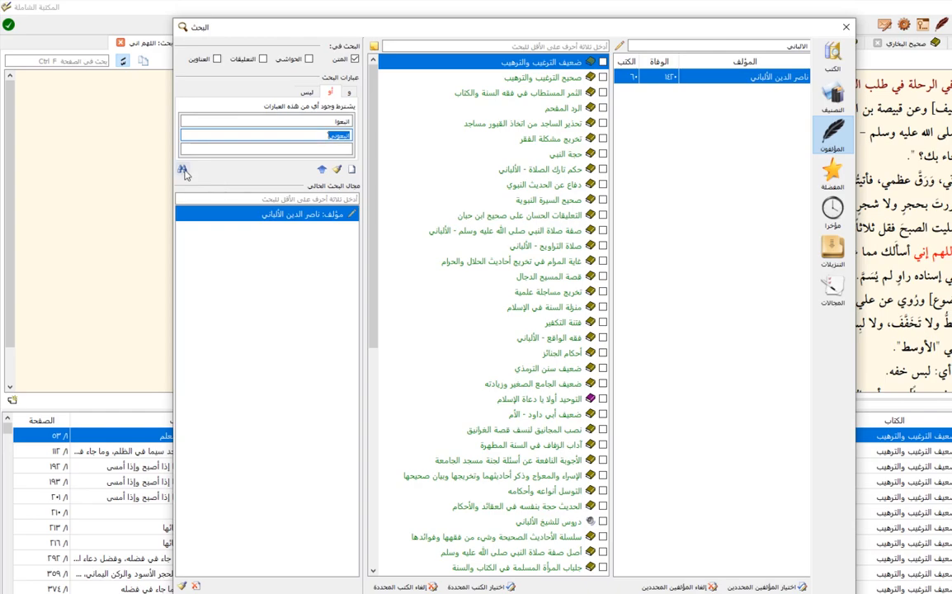
pyautogui.click(183, 171)
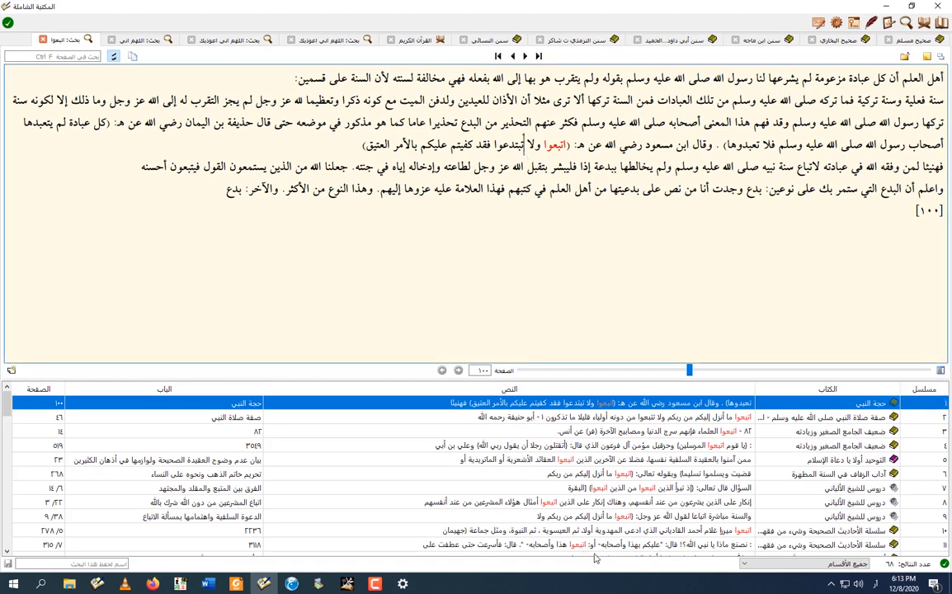
pyautogui.scroll(-2, 529, 443)
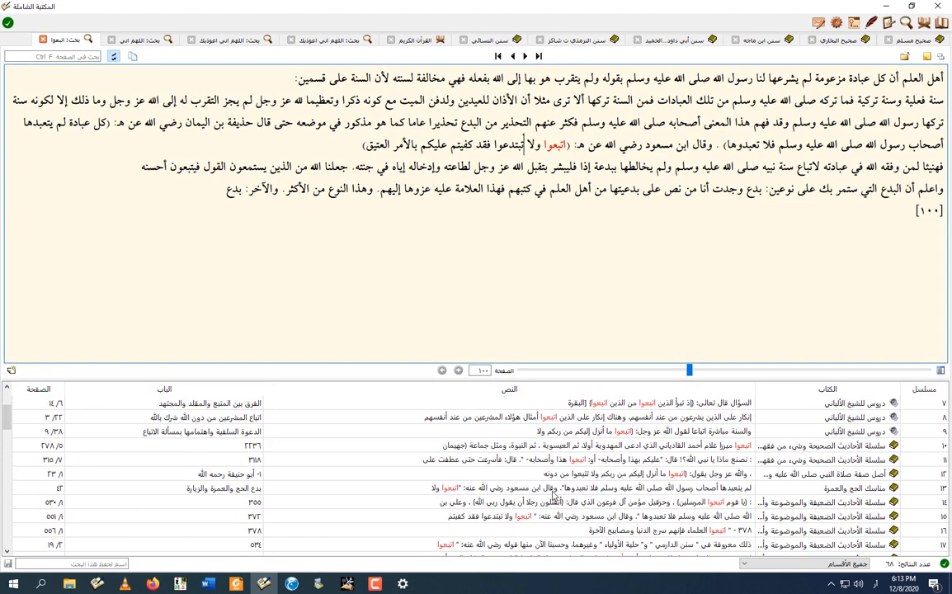
pyautogui.scroll(-5, 555, 494)
pyautogui.scroll(7, 555, 490)
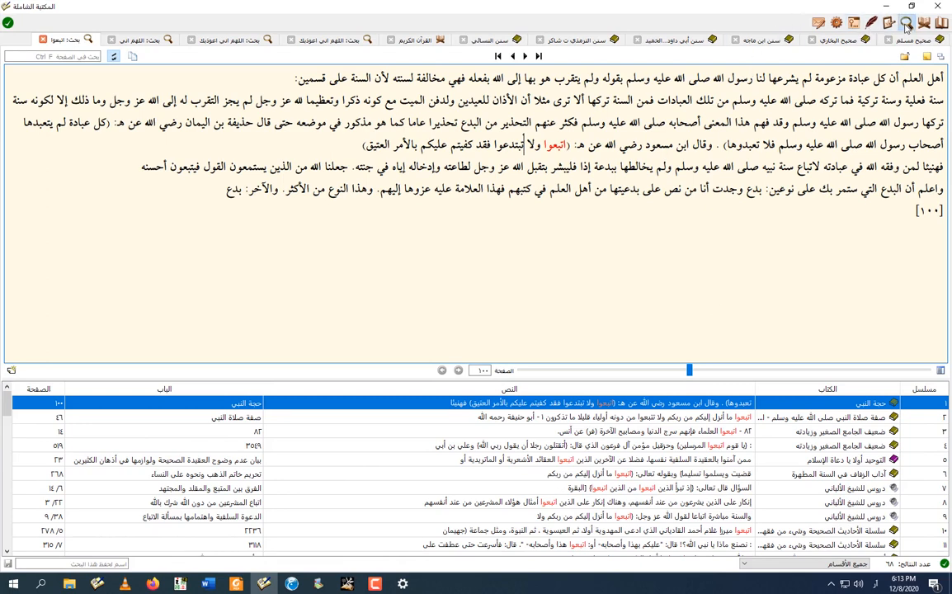
# Reopen the library search and enter اعبدوا as an excluded phrase under the ليس condition
pyautogui.click(819, 23)
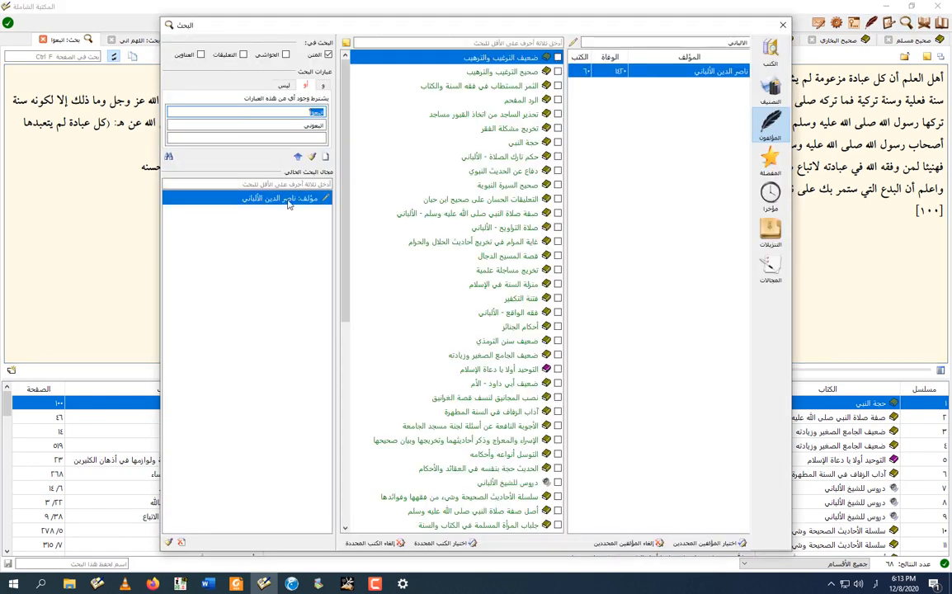
pyautogui.click(282, 85)
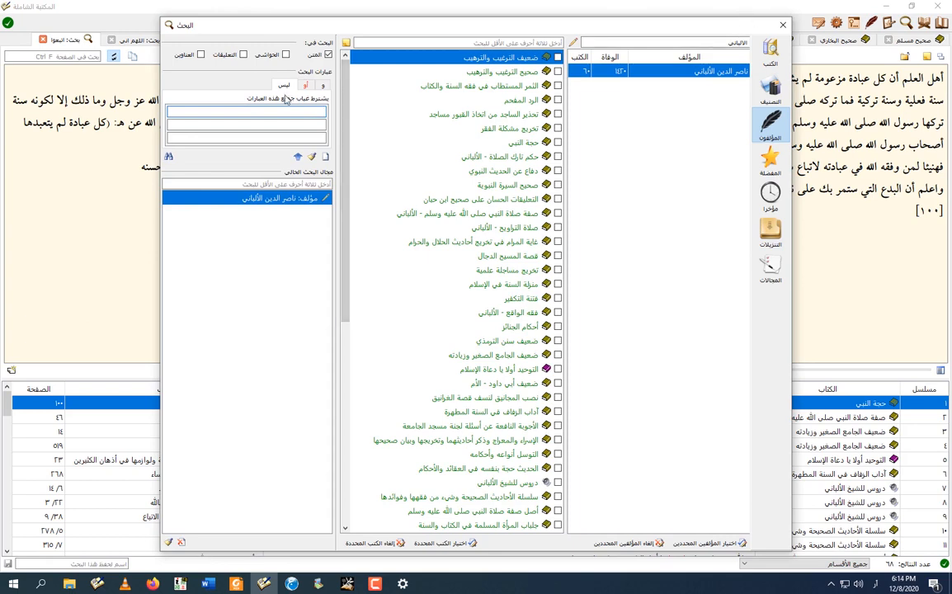
pyautogui.click(295, 109)
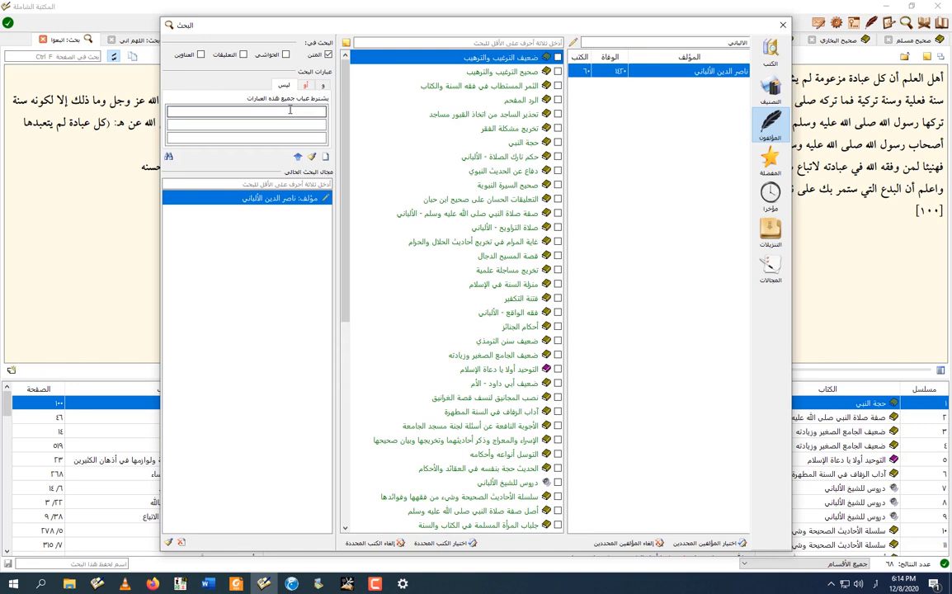
pyautogui.write('اعبدوا')
# Clear the alternative phrases اتبعوا and اتبعوني from the أو condition
pyautogui.click(305, 85)
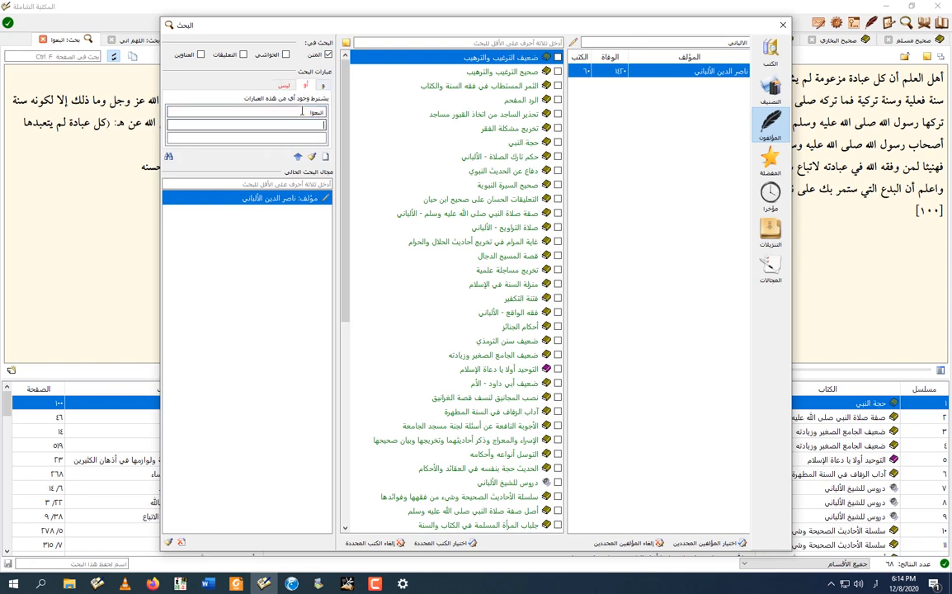
pyautogui.doubleClick(302, 111)
pyautogui.press('BackSpace')
# Set اللهم اني as the required phrase and clear the author scope to search all books for it
pyautogui.click(320, 87)
pyautogui.click(304, 109)
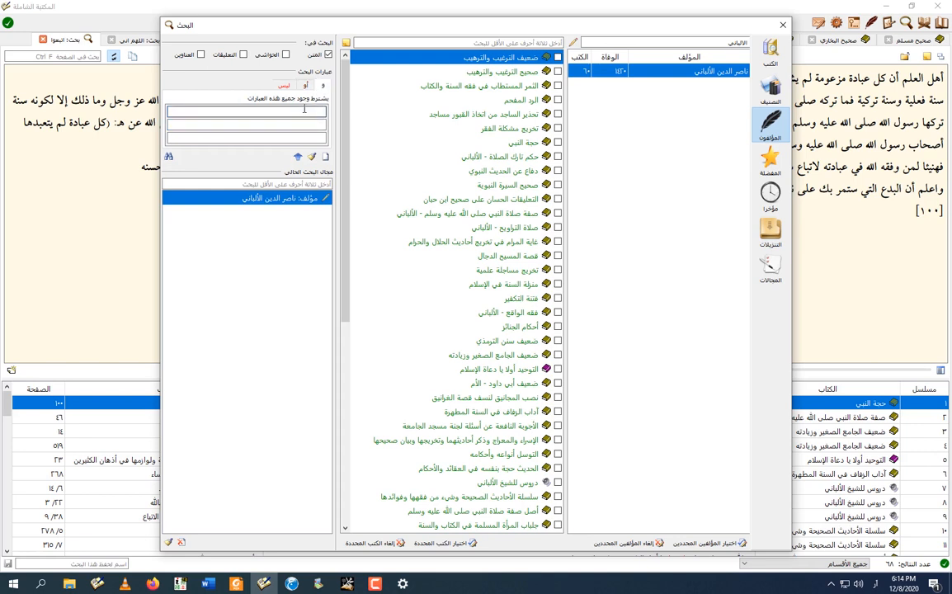
pyautogui.write('اللهم ابي')
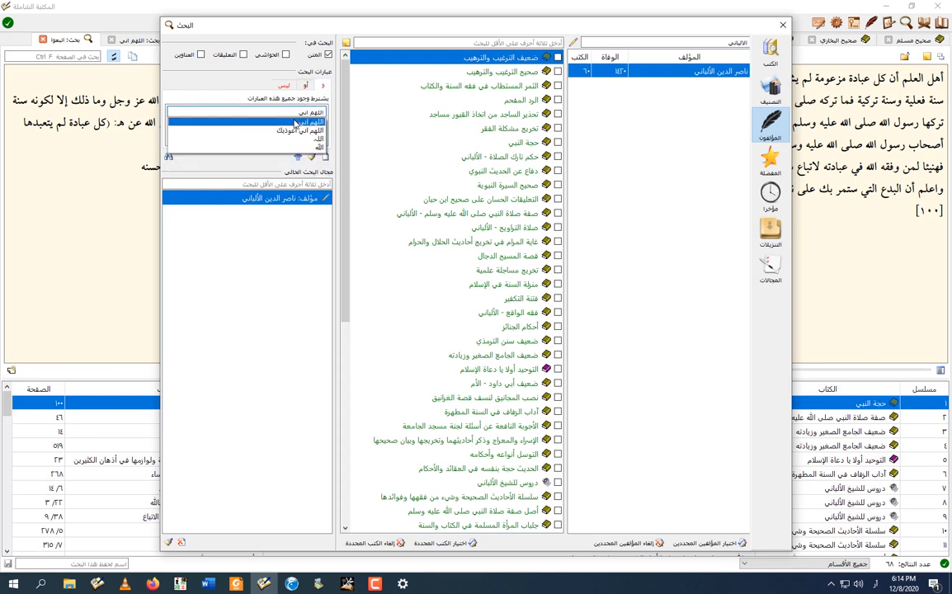
pyautogui.click(285, 121)
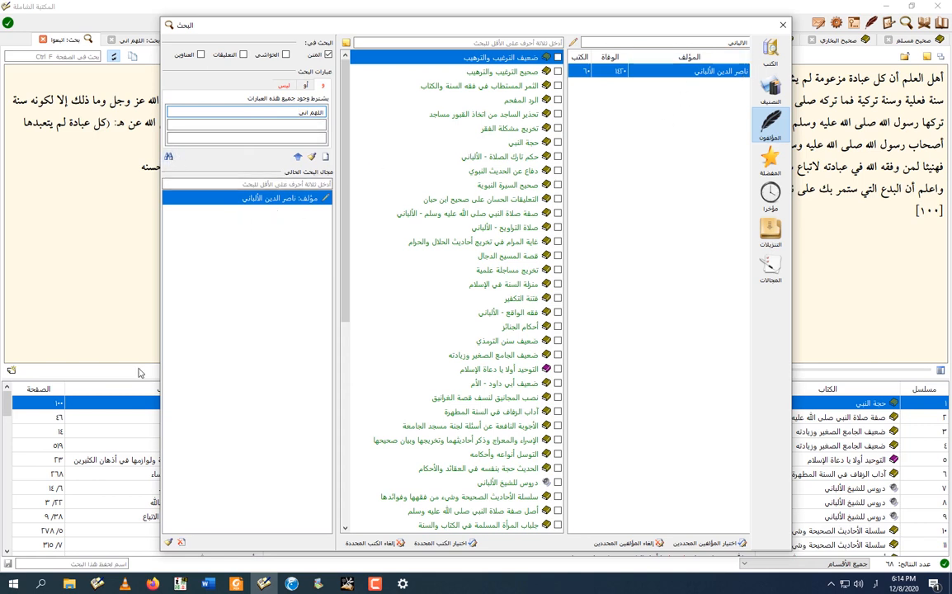
pyautogui.click(172, 544)
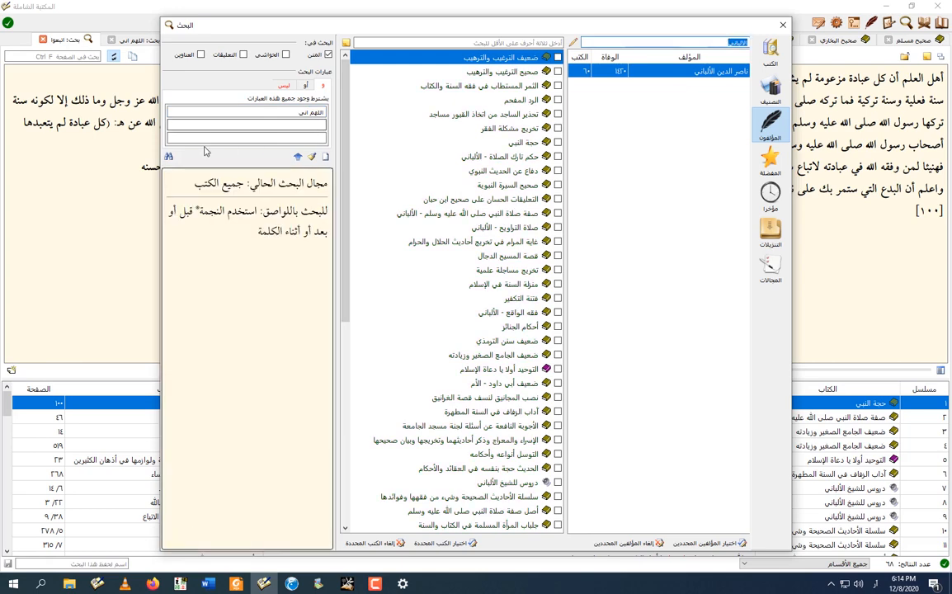
pyautogui.click(169, 158)
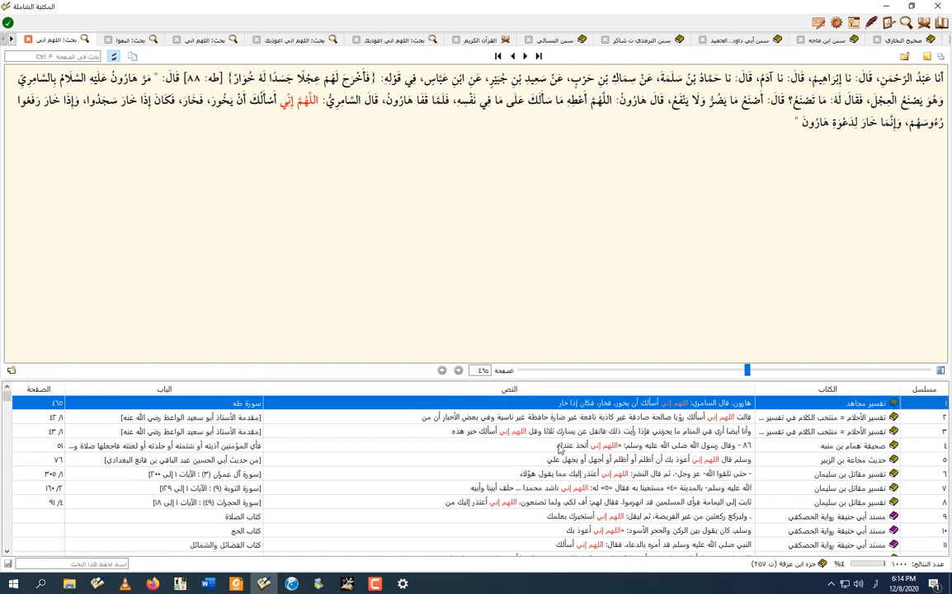
# Open the fourth result, in صحيفة همام بن منبه, and the tenth, in مسند أبي حنيفة رواية الحصكفي, to read the matched text
pyautogui.click(566, 446)
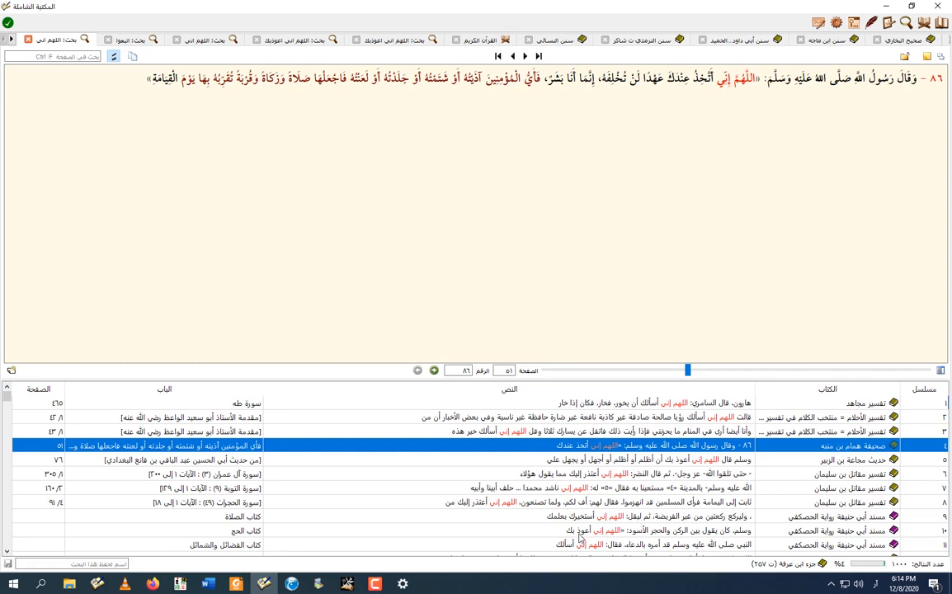
pyautogui.click(580, 530)
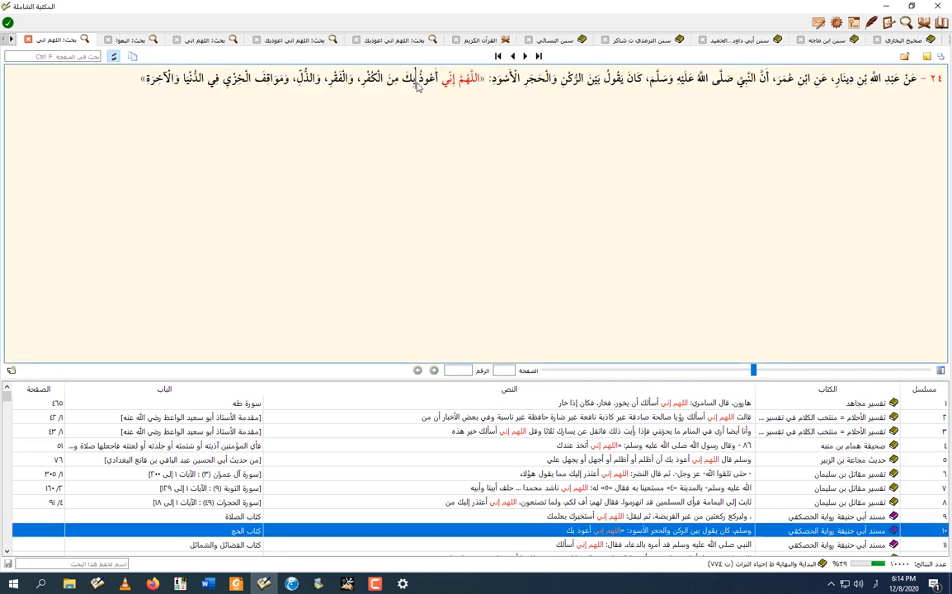
pyautogui.moveTo(417, 88); pyautogui.dragTo(418, 85)
# Reopen the library search and add another search field to the required phrases
pyautogui.click(905, 24)
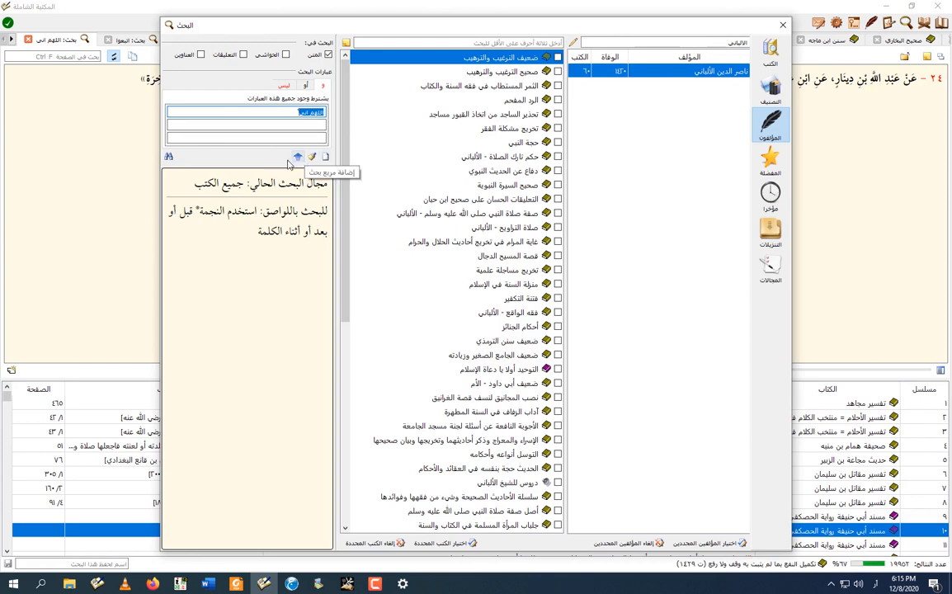
pyautogui.click(280, 126)
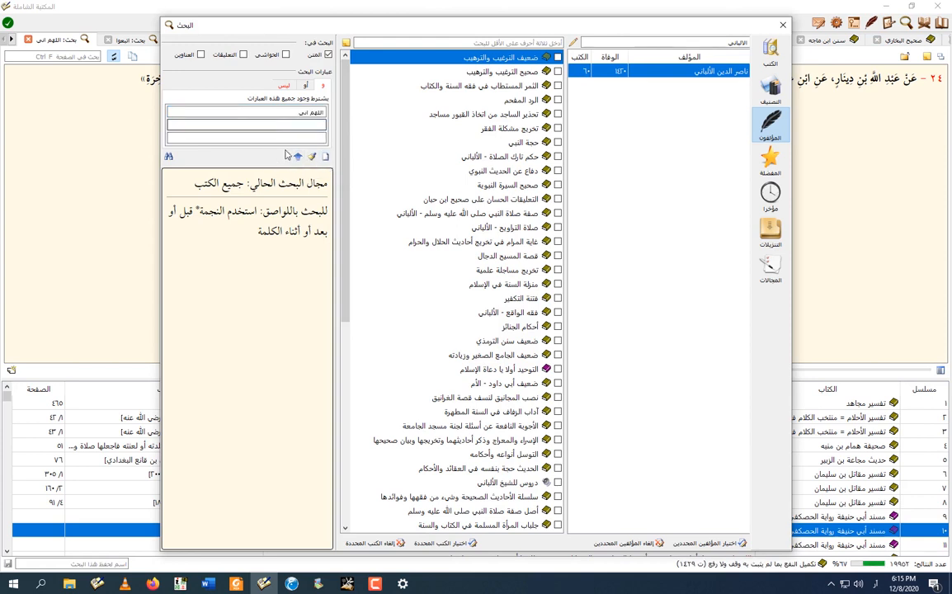
pyautogui.click(298, 157)
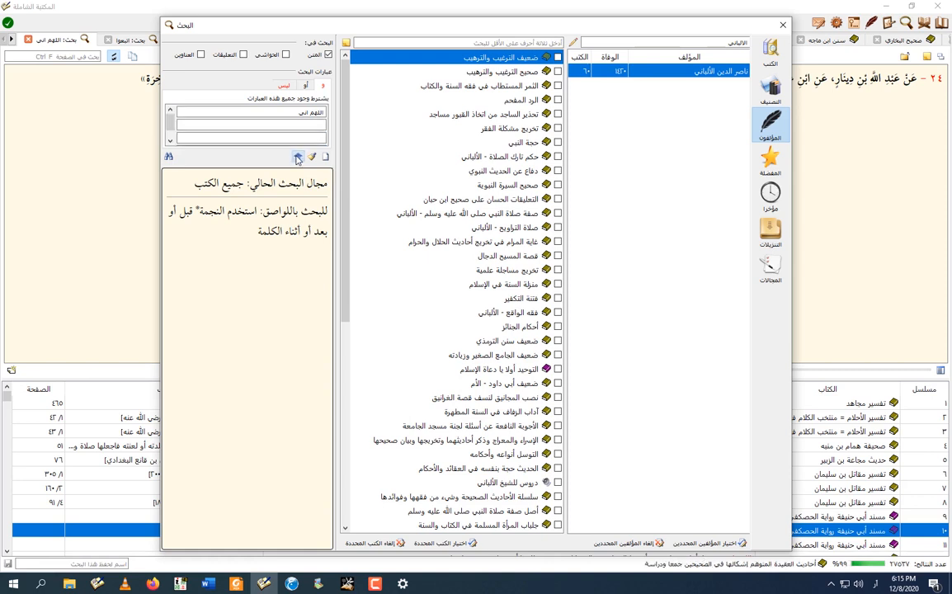
# Clear the required phrases of the library search and close the search window
pyautogui.click(196, 133)
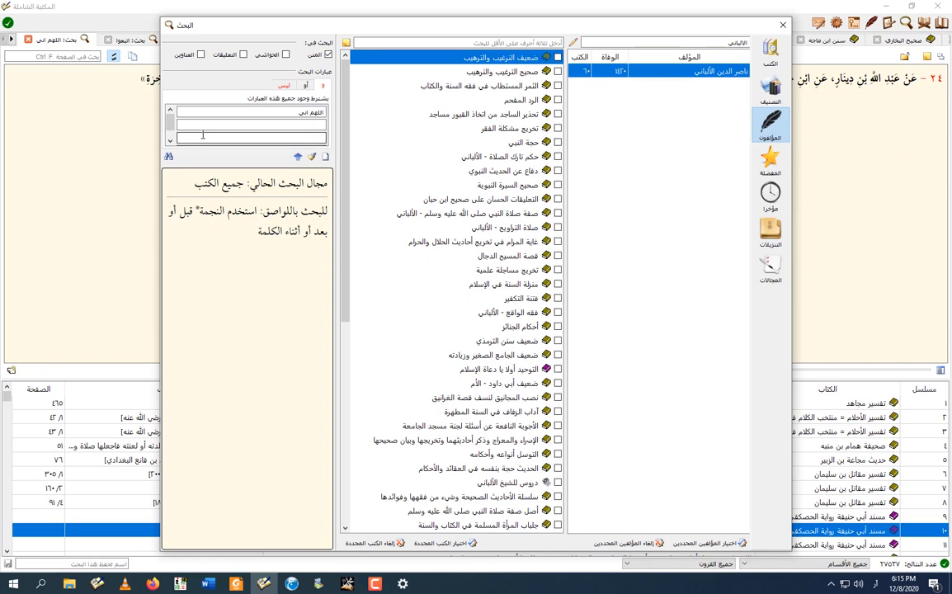
pyautogui.scroll(1, 214, 134)
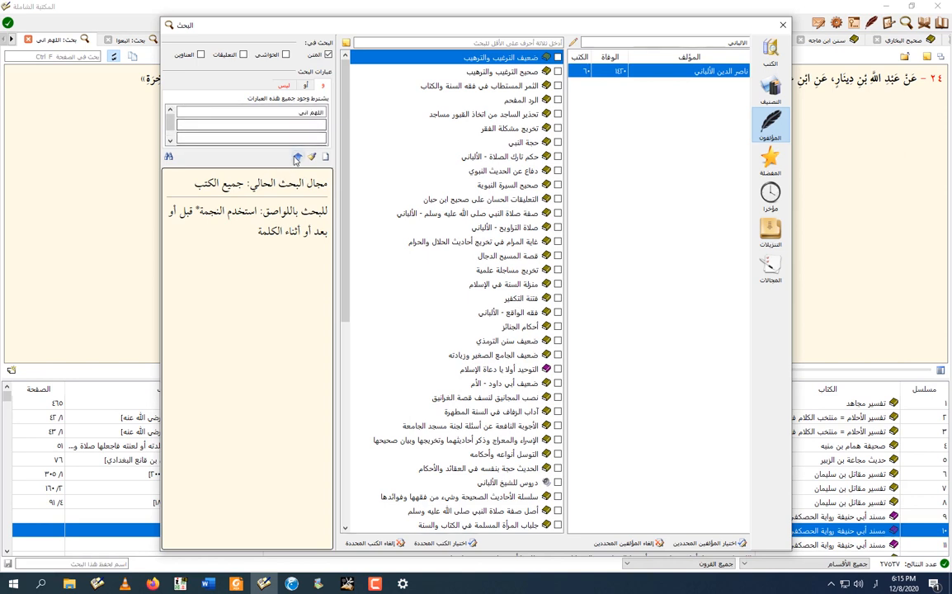
pyautogui.click(243, 137)
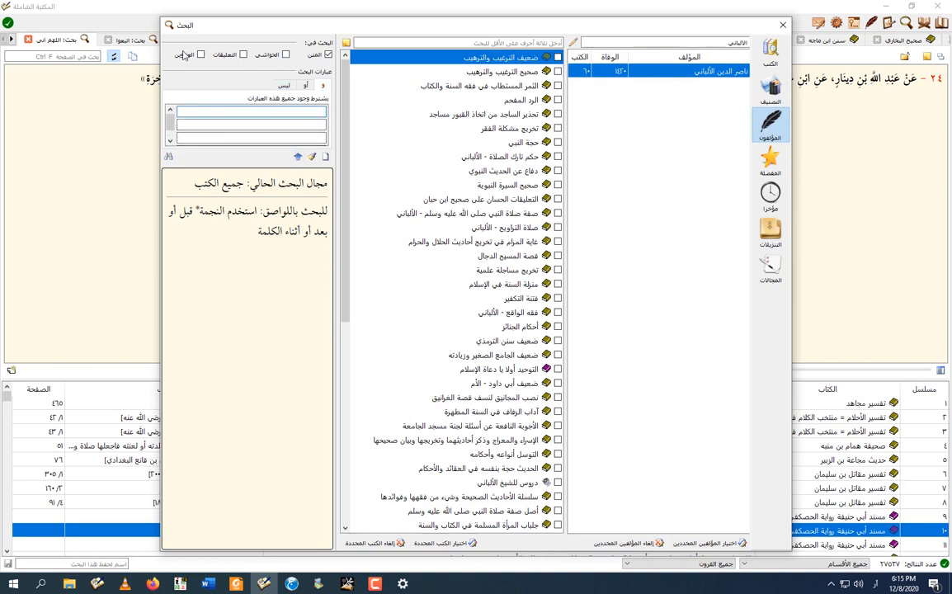
pyautogui.click(782, 27)
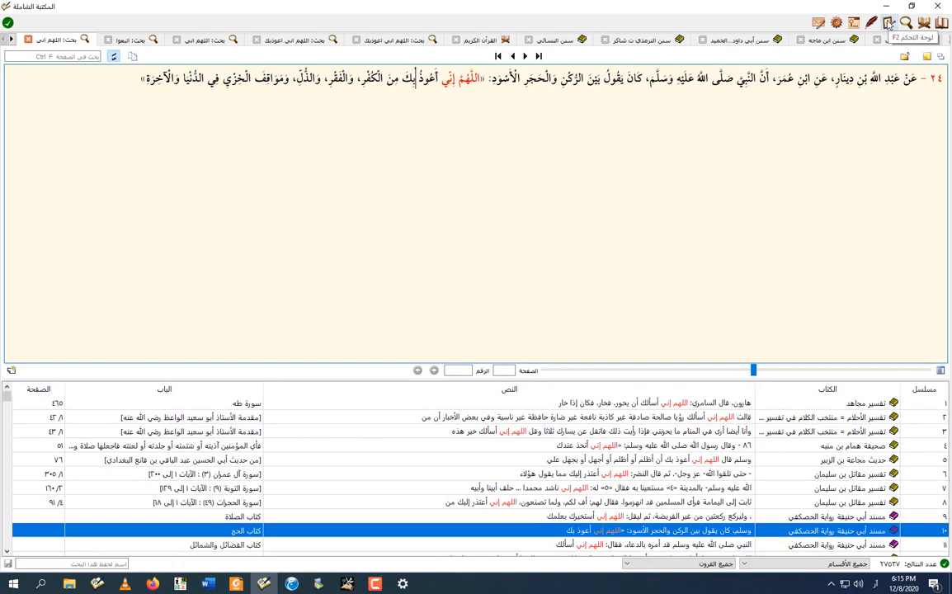
# Check all scanned book copies from the control panel and select the book إجماع السلف في الاعتقاد in the العقيدة category
pyautogui.click(888, 23)
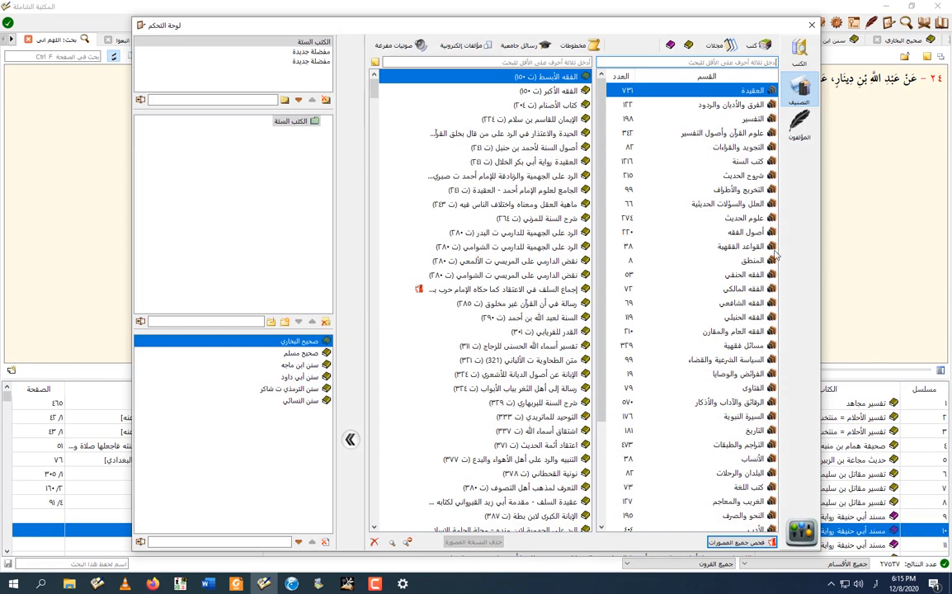
pyautogui.click(745, 543)
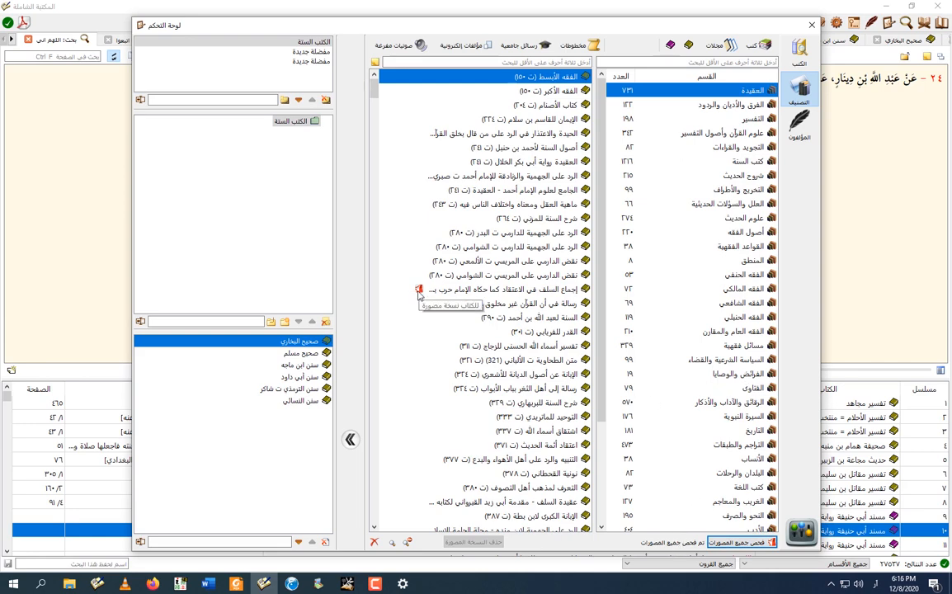
pyautogui.scroll(-10, 496, 298)
pyautogui.scroll(-20, 496, 298)
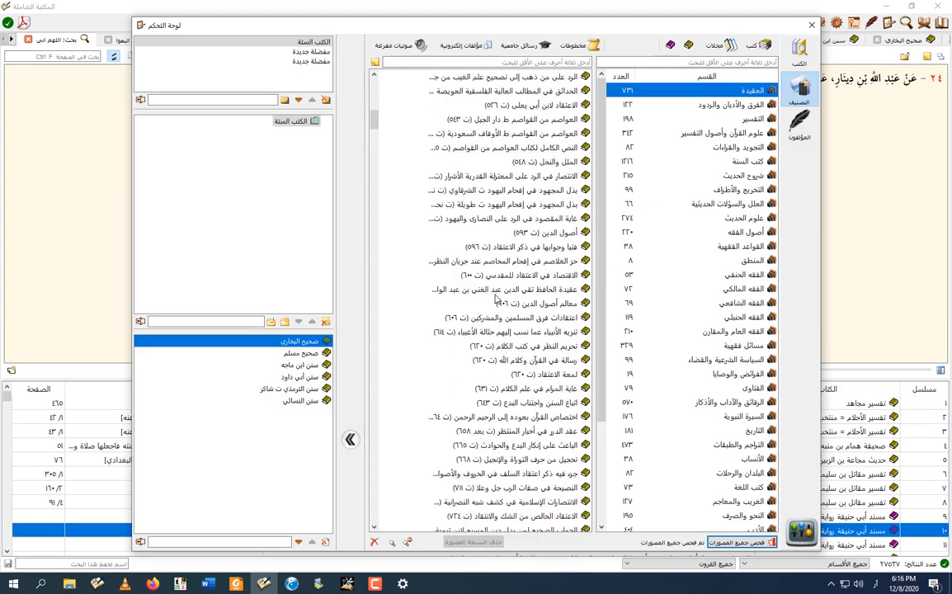
pyautogui.scroll(20, 495, 297)
pyautogui.scroll(10, 492, 295)
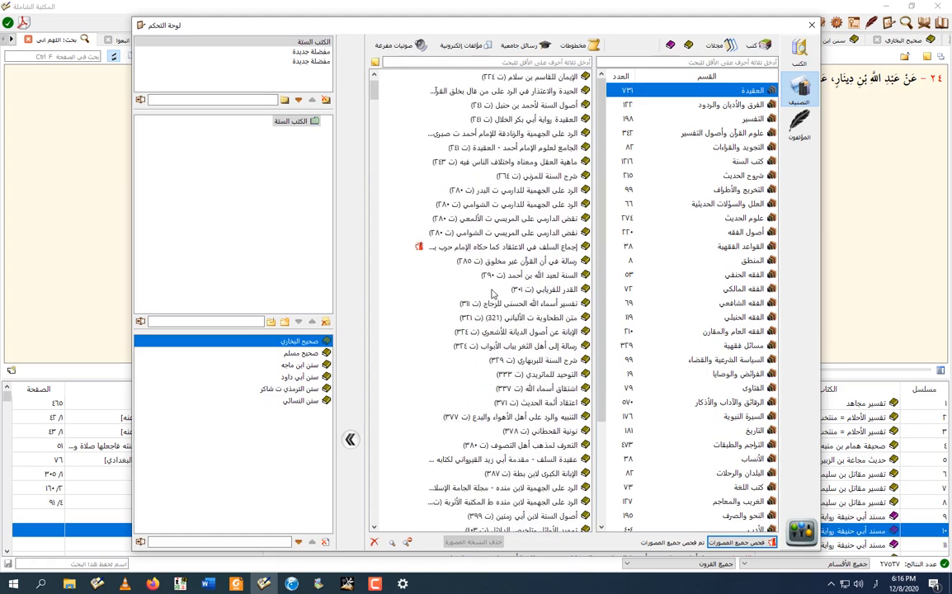
pyautogui.click(495, 291)
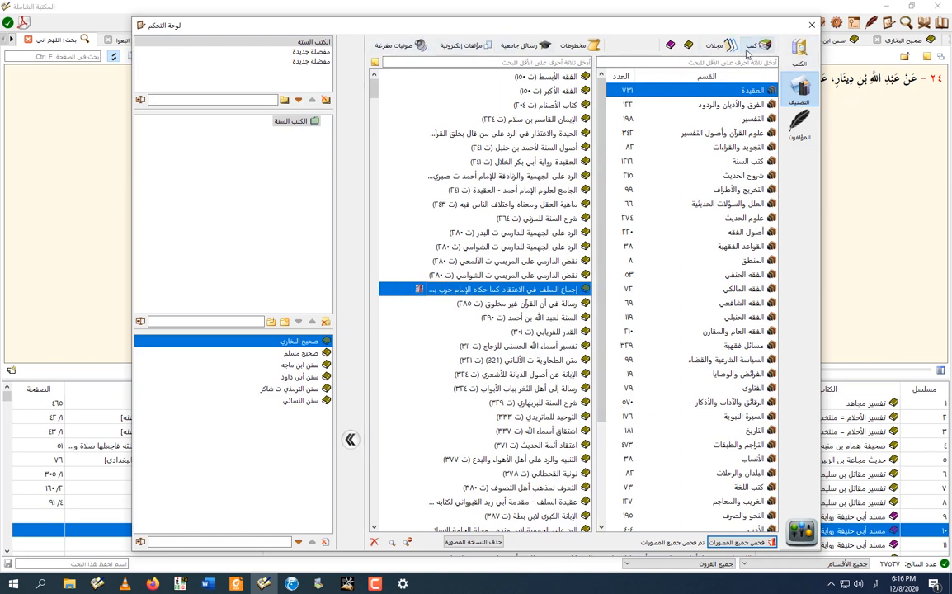
pyautogui.click(872, 29)
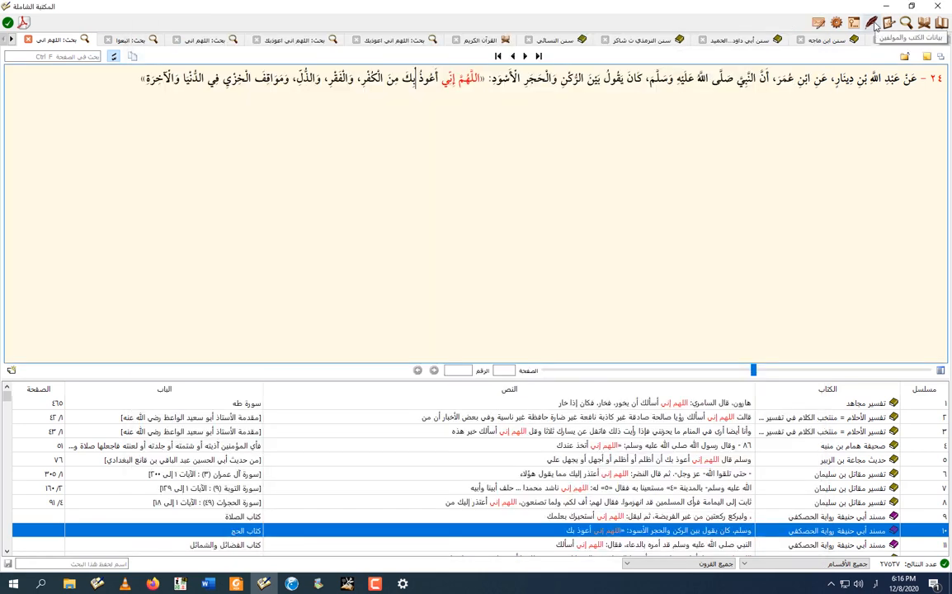
# Open the data on books and authors and look through the list of books
pyautogui.click(874, 25)
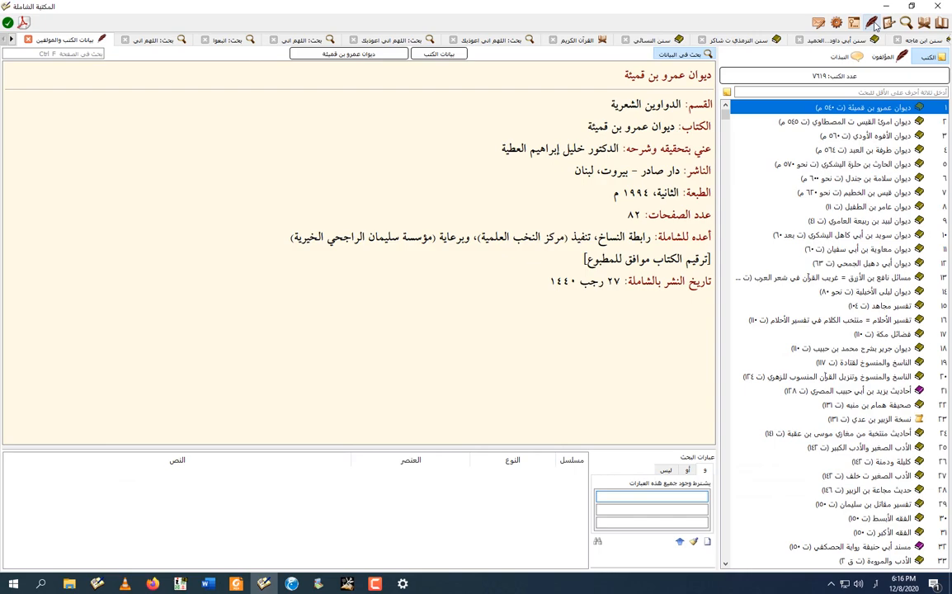
pyautogui.scroll(-20, 851, 178)
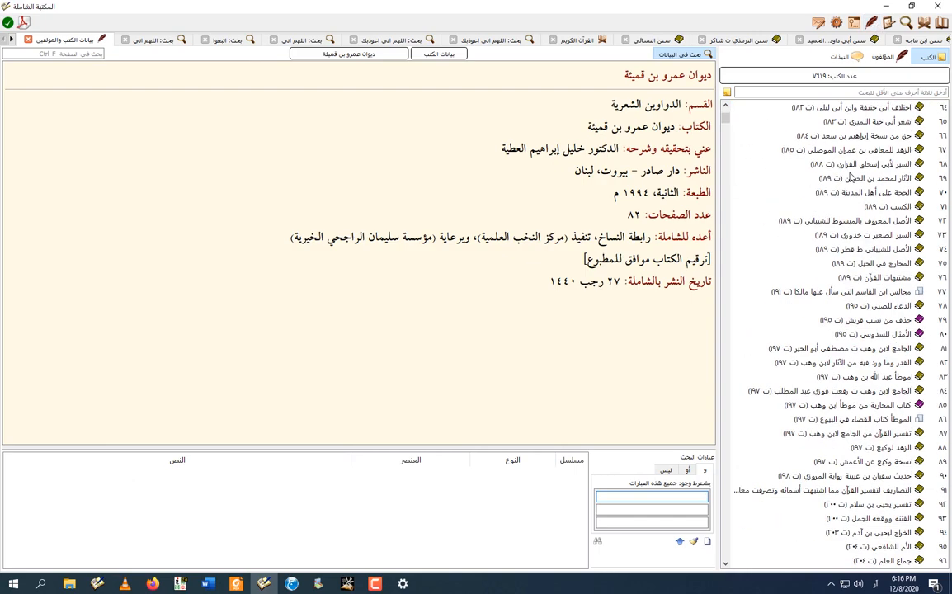
pyautogui.scroll(-15, 851, 178)
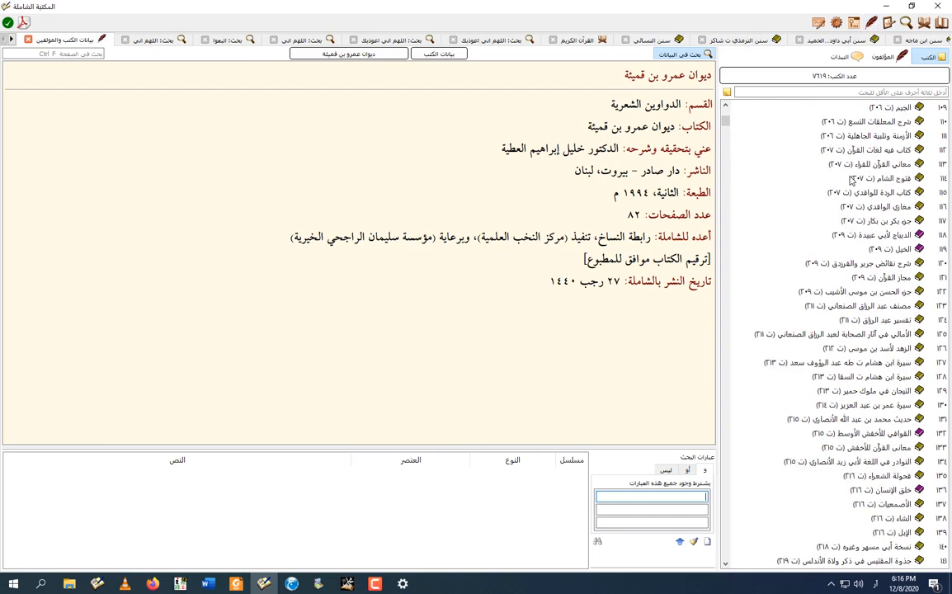
pyautogui.scroll(20, 851, 179)
pyautogui.scroll(12, 863, 165)
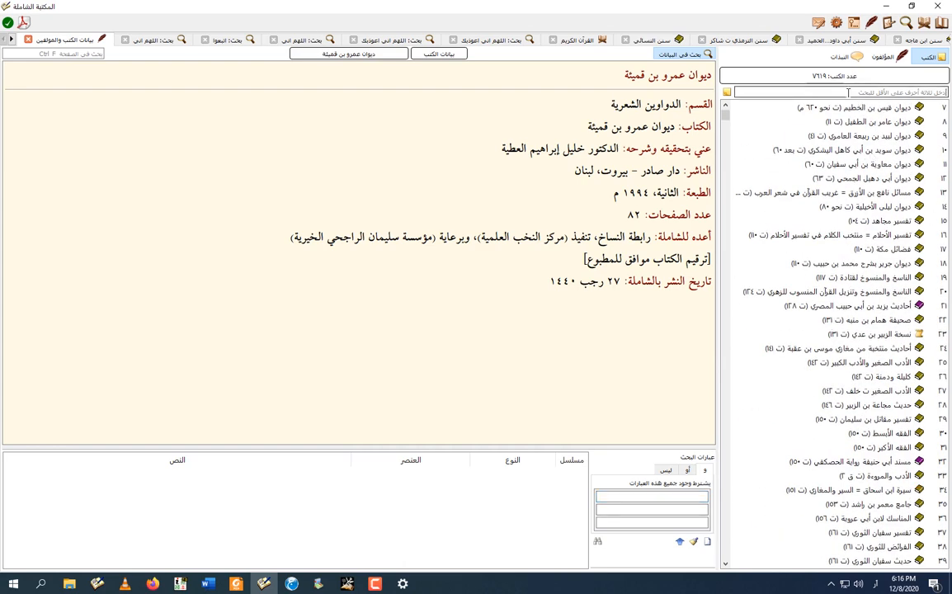
# View the authors list with its biographies and browse the book summaries under النبذات
pyautogui.click(888, 60)
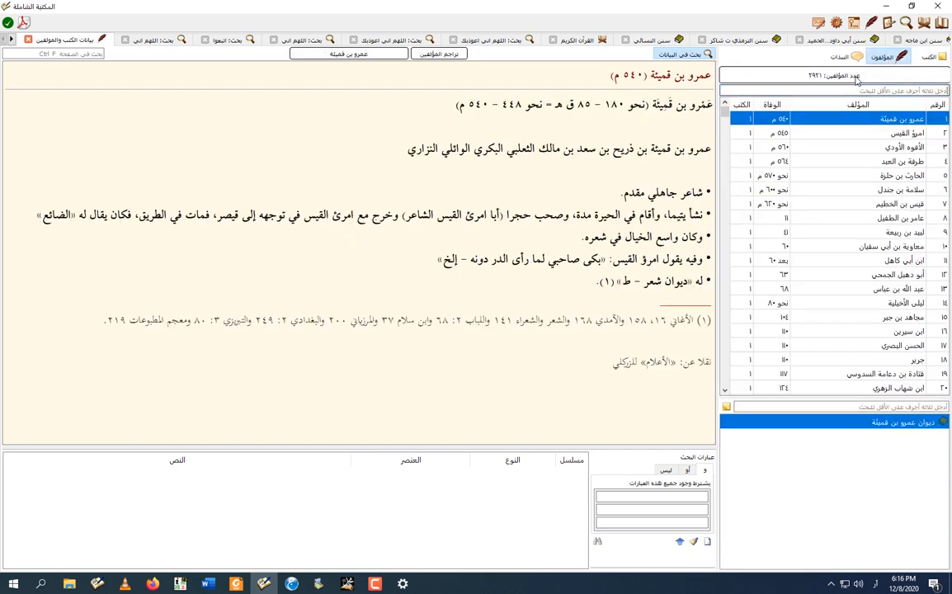
pyautogui.click(839, 57)
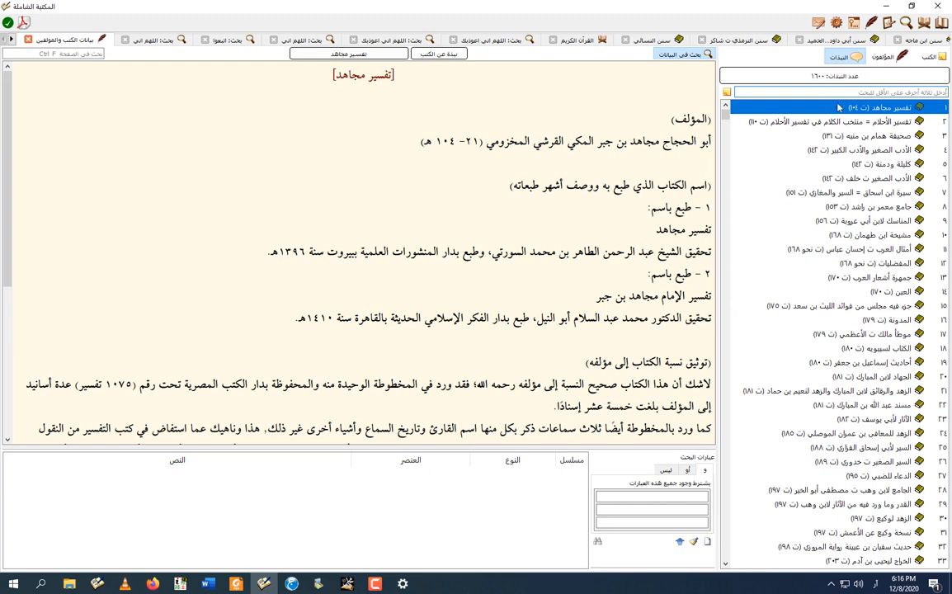
pyautogui.scroll(-6, 816, 445)
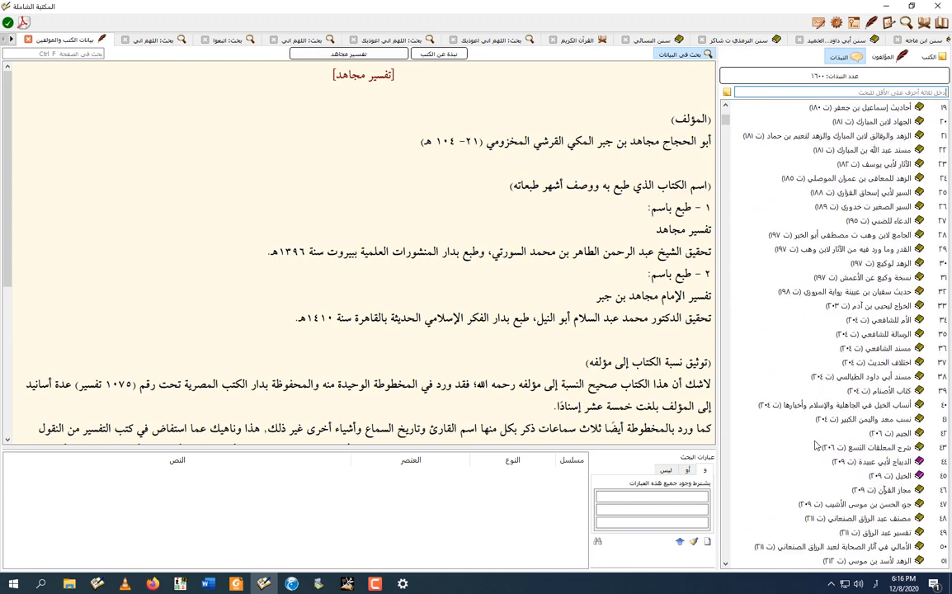
pyautogui.scroll(6, 815, 445)
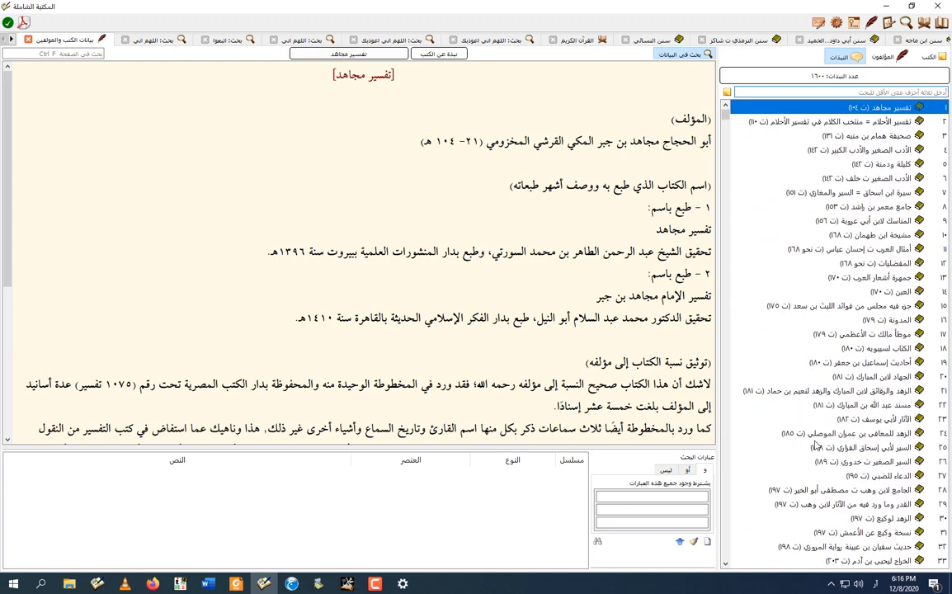
# Open the saved searches and run the one named اللهم إني أعوذبك
pyautogui.click(854, 26)
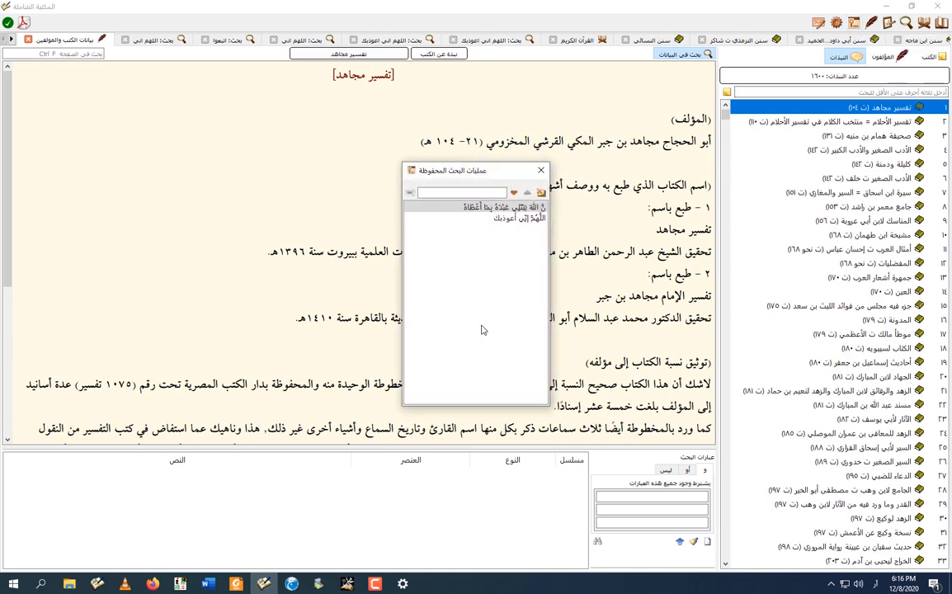
pyautogui.click(523, 219)
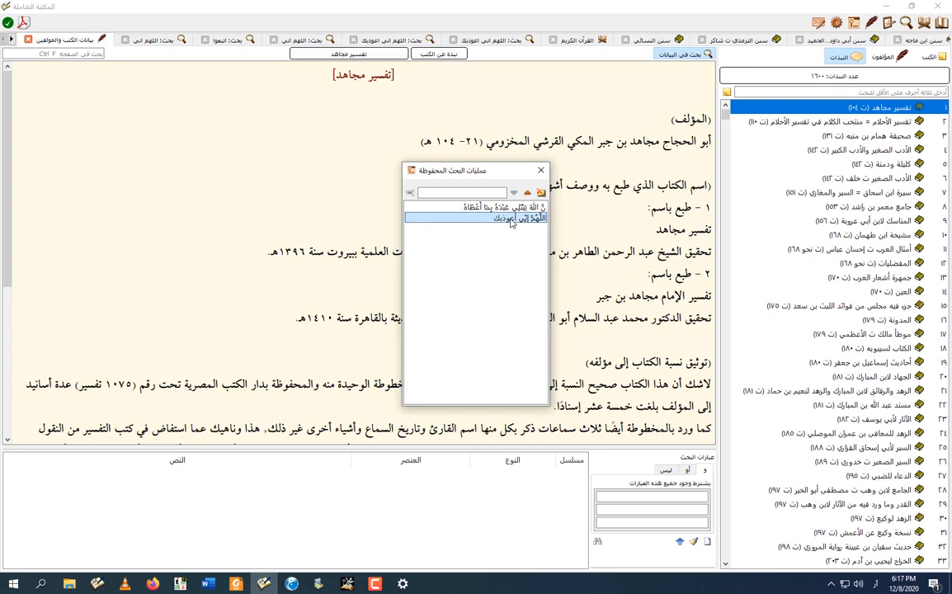
pyautogui.doubleClick(511, 218)
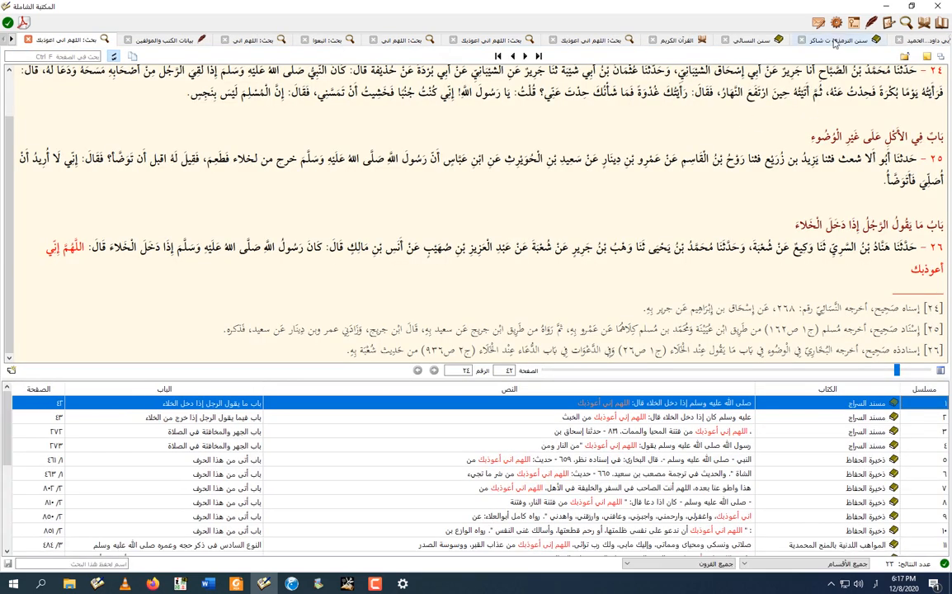
# Delete the saved search نَّ اللَّهَ يَبْتَلِي عَبْدَهُ بِمَا أَعْطَاهُ and close the saved searches window
pyautogui.click(819, 22)
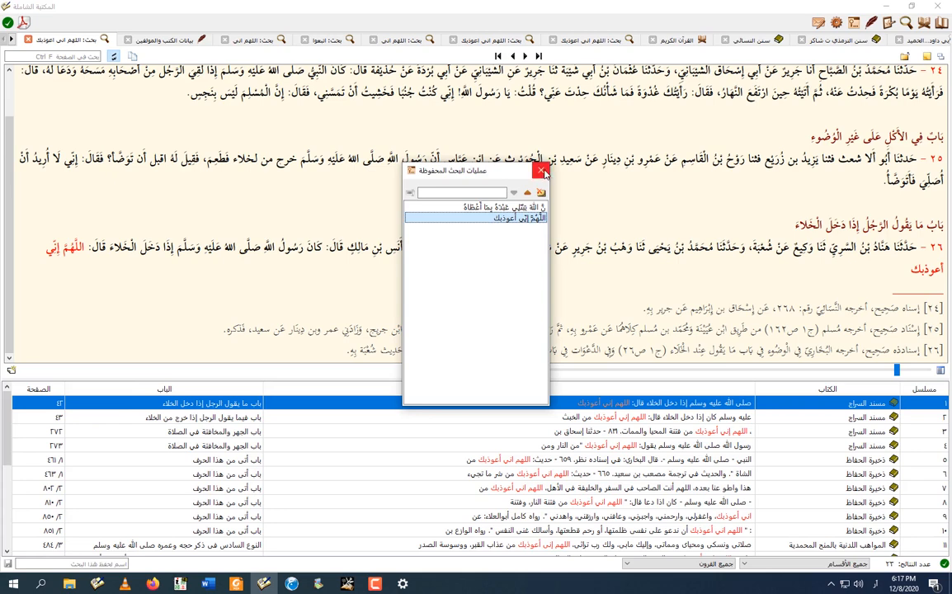
pyautogui.click(507, 208)
pyautogui.press('Delete')
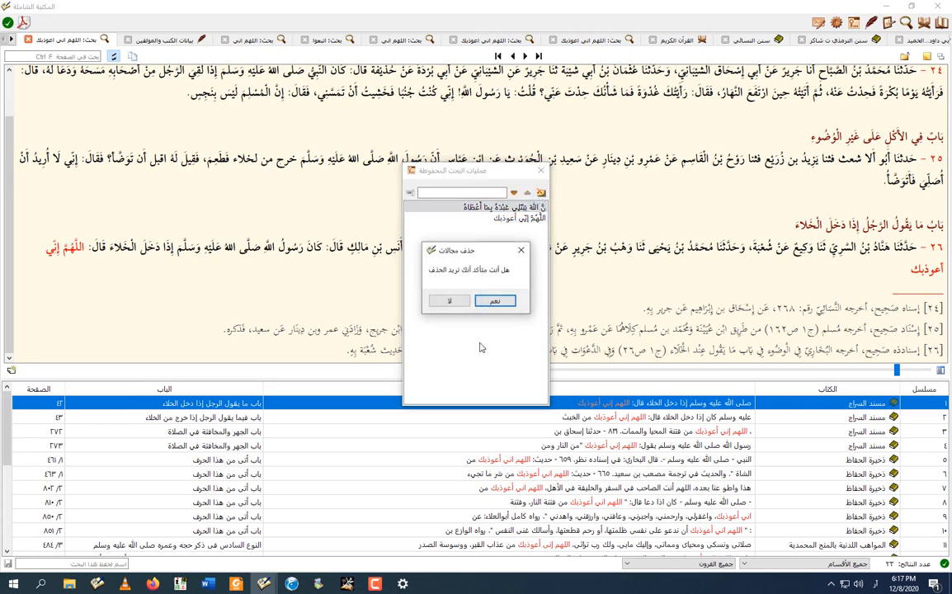
pyautogui.click(494, 302)
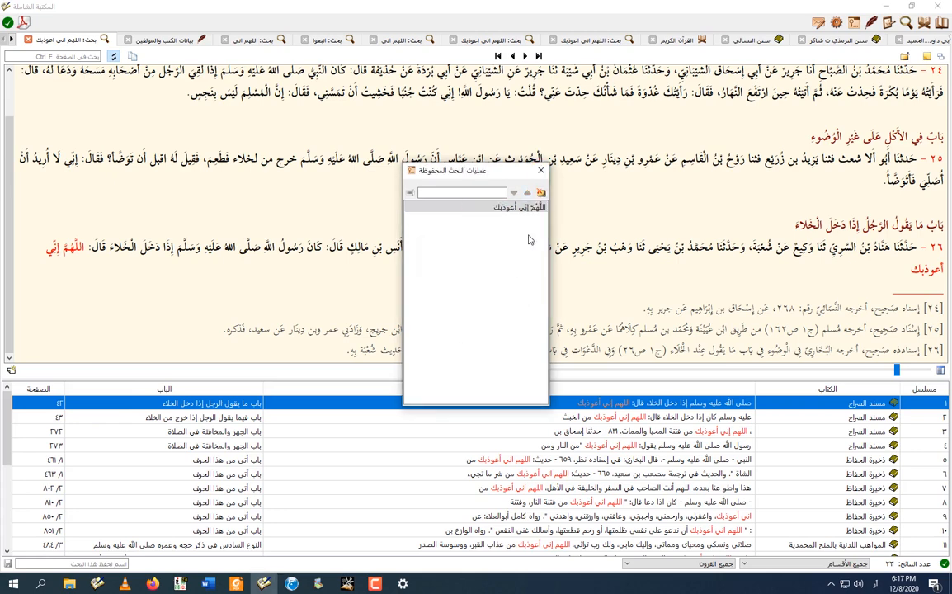
pyautogui.click(540, 171)
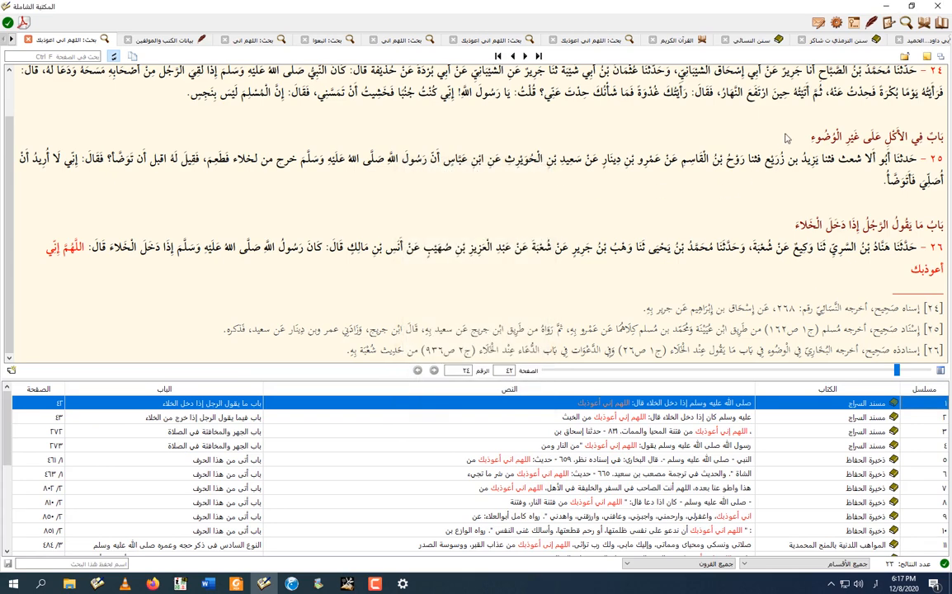
# Open the program options and review the font, colour and other settings
pyautogui.click(838, 24)
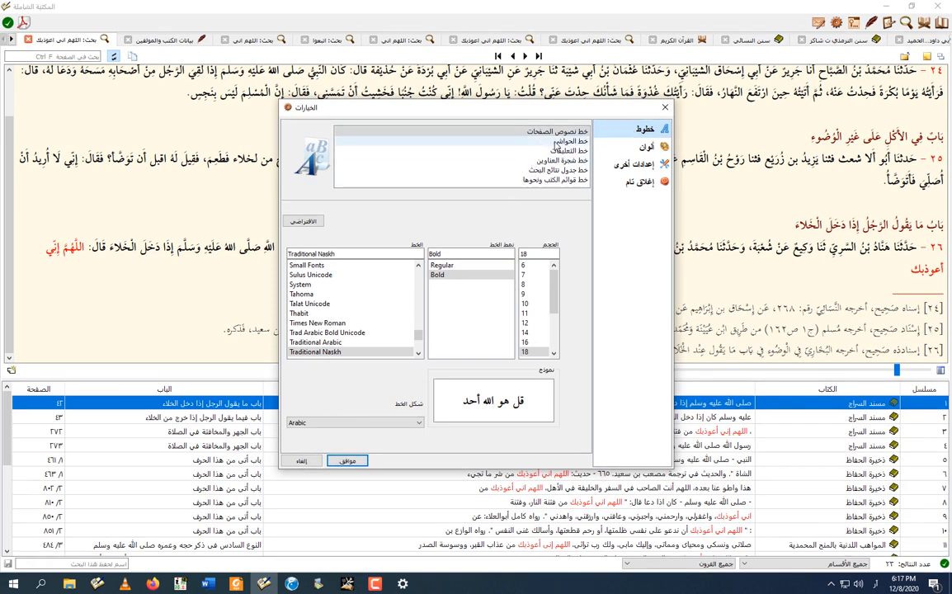
pyautogui.click(624, 149)
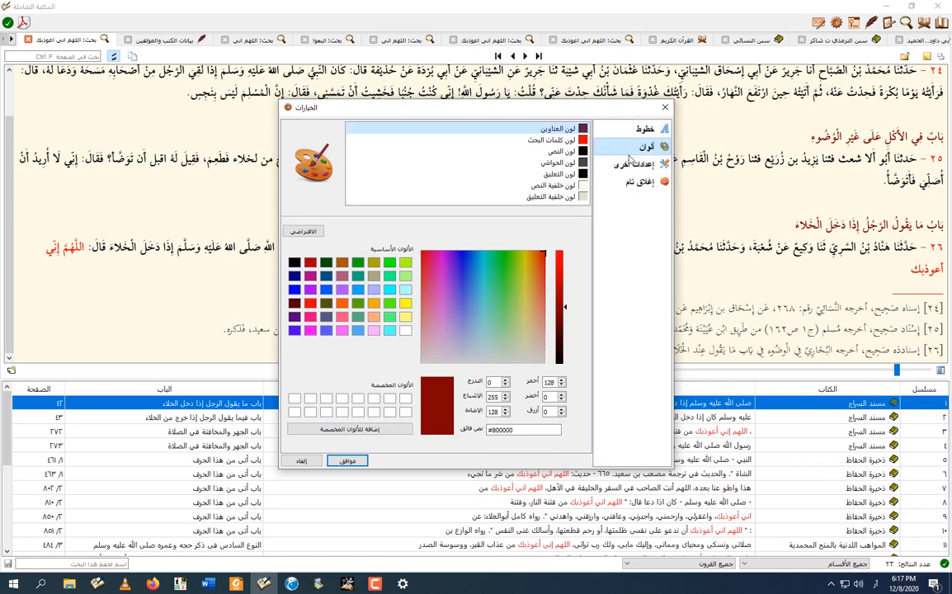
pyautogui.click(633, 163)
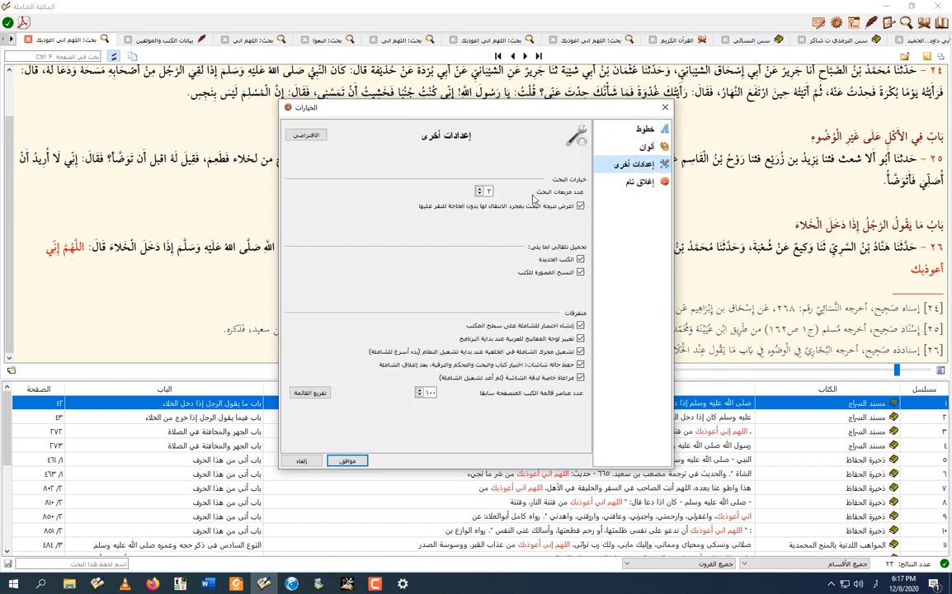